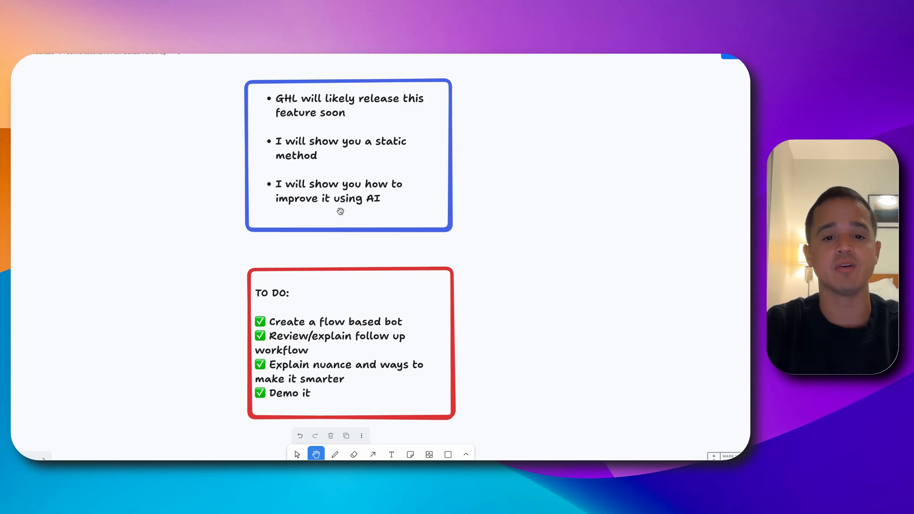
{"action": "left_click_drag", "start_coordinate": [359, 276], "coordinate": [355, 170]}
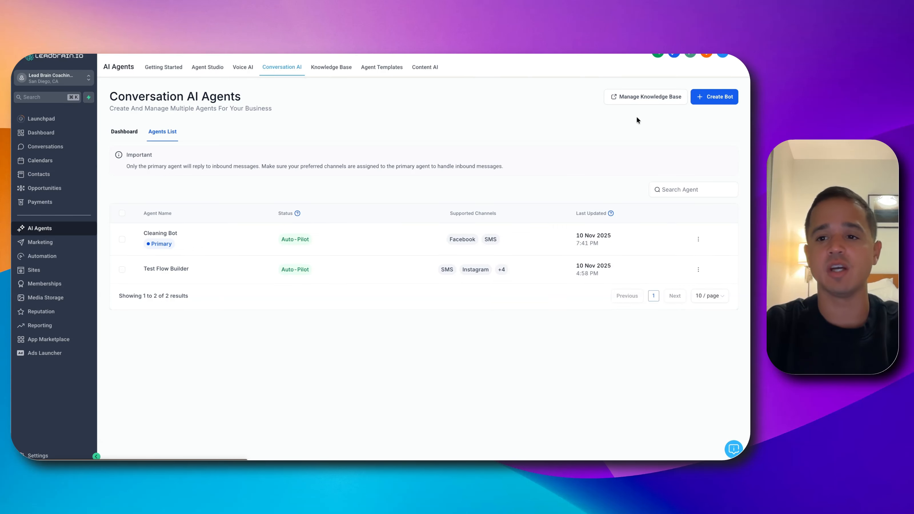
Create a new Conversation AI bot with the Flow Based Builder and name it "Flow Based Followup Example"
{"action": "left_click", "coordinate": [707, 96]}
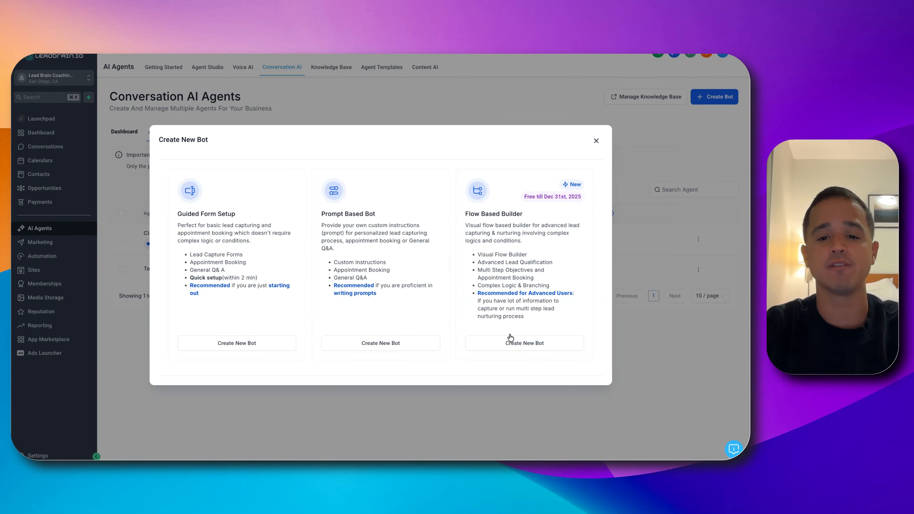
{"action": "left_click", "coordinate": [506, 344]}
{"action": "left_click", "coordinate": [284, 200]}
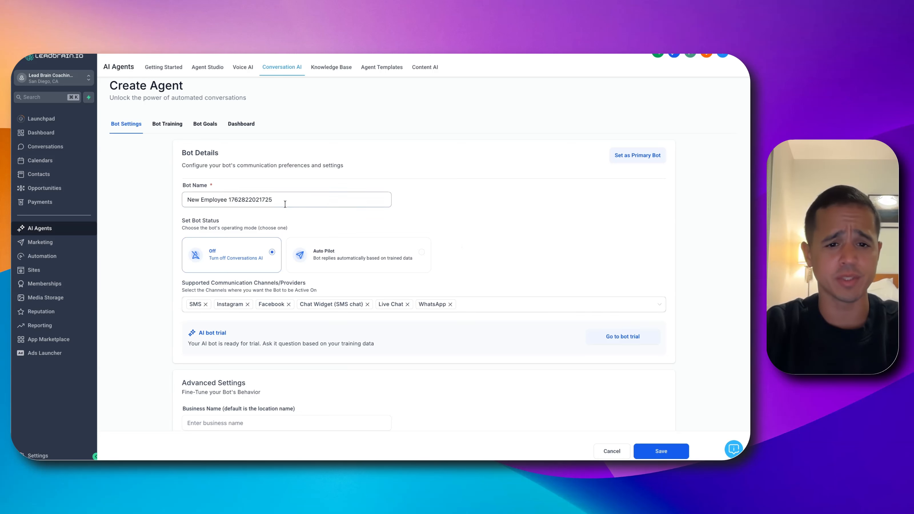
{"action": "key", "text": "super+a"}
{"action": "type", "text": "Flow "}
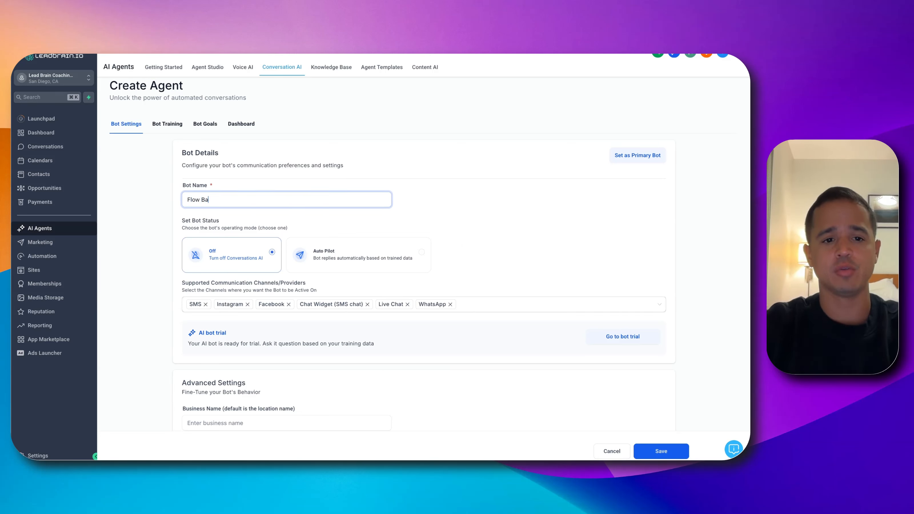
{"action": "type", "text": "Based Followup "}
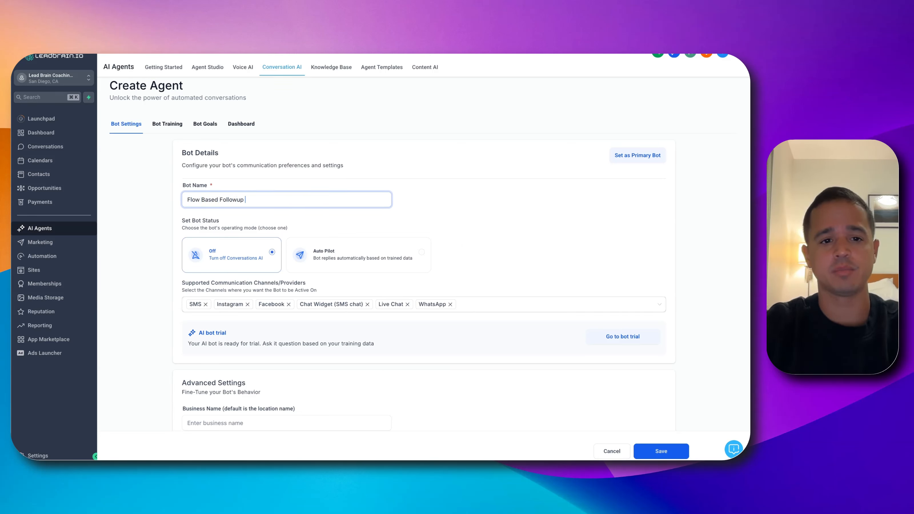
{"action": "type", "text": "Example"}
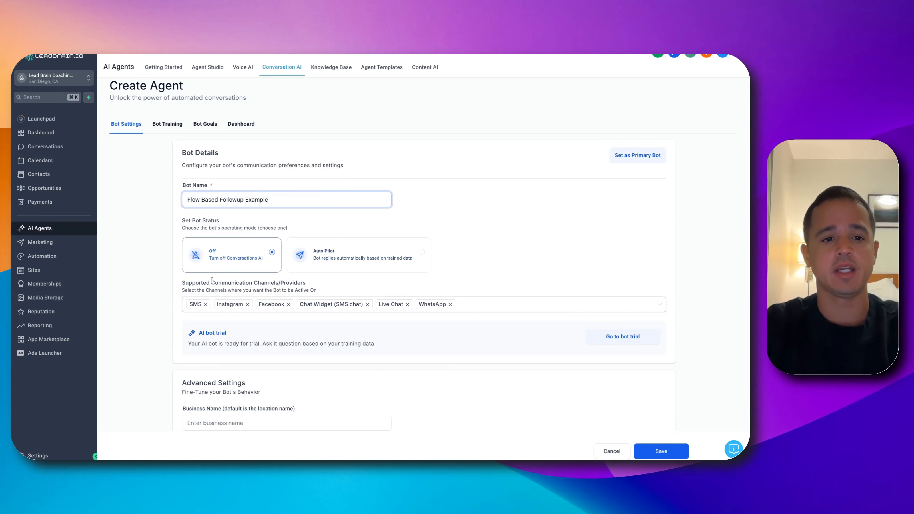
Set the bot status to Auto Pilot, remove every supported channel except Live Chat, and save the bot
{"action": "left_click", "coordinate": [334, 247]}
{"action": "left_click", "coordinate": [205, 304]}
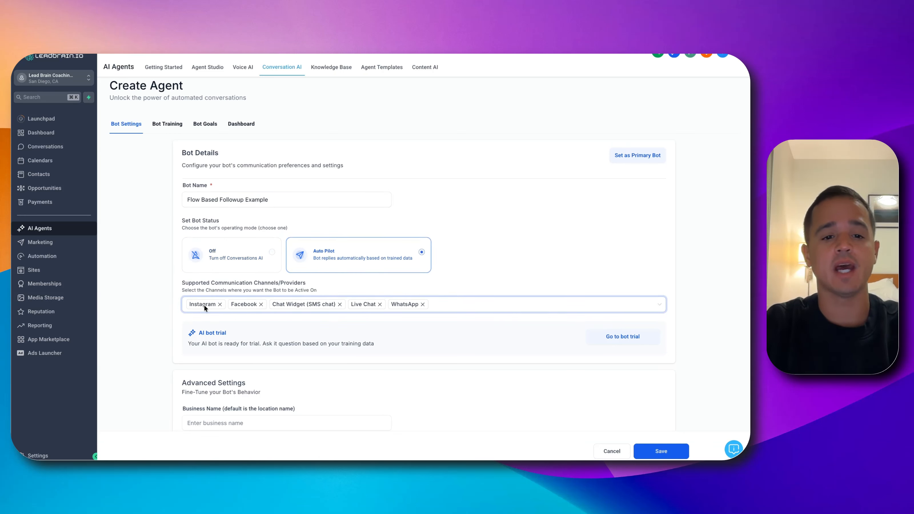
{"action": "left_click", "coordinate": [220, 305]}
{"action": "left_click", "coordinate": [220, 305]}
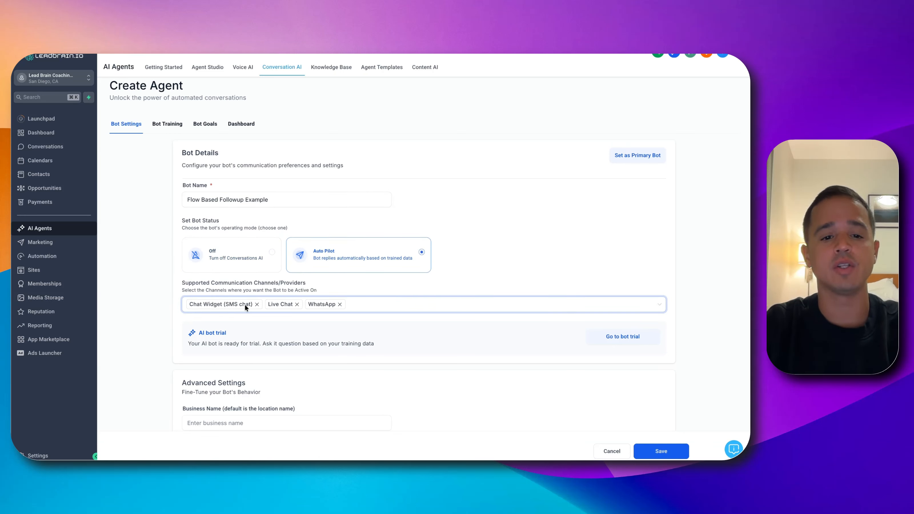
{"action": "left_click", "coordinate": [257, 304]}
{"action": "left_click", "coordinate": [261, 304]}
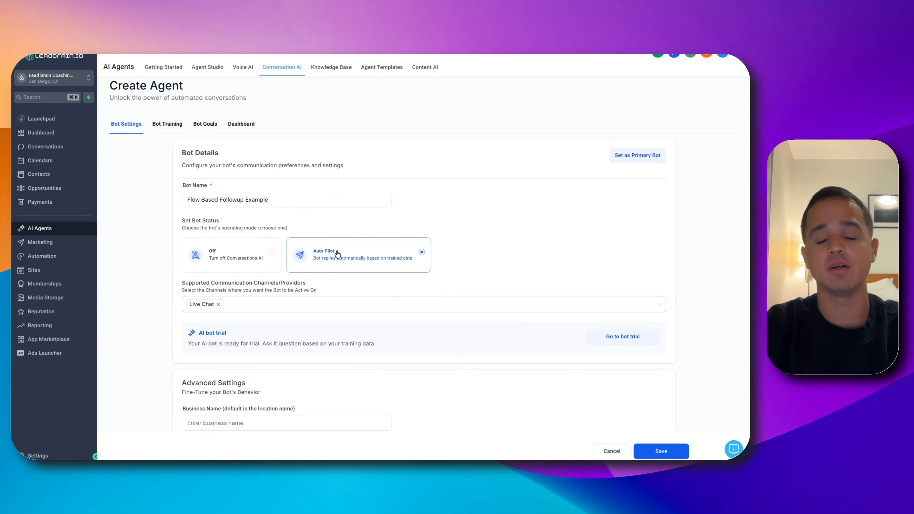
{"action": "left_click", "coordinate": [665, 452]}
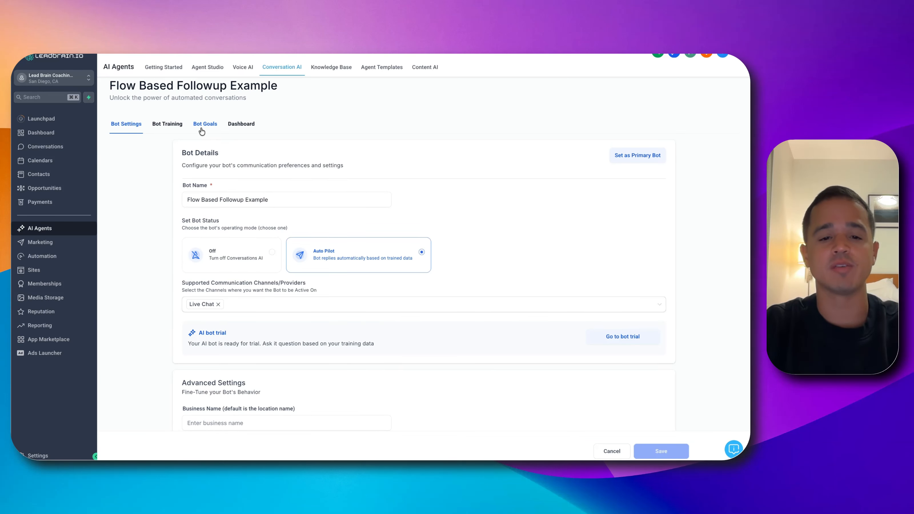
Launch the flow builder from the bot's goals and save the Chat Initiated trigger for this bot
{"action": "left_click", "coordinate": [201, 130]}
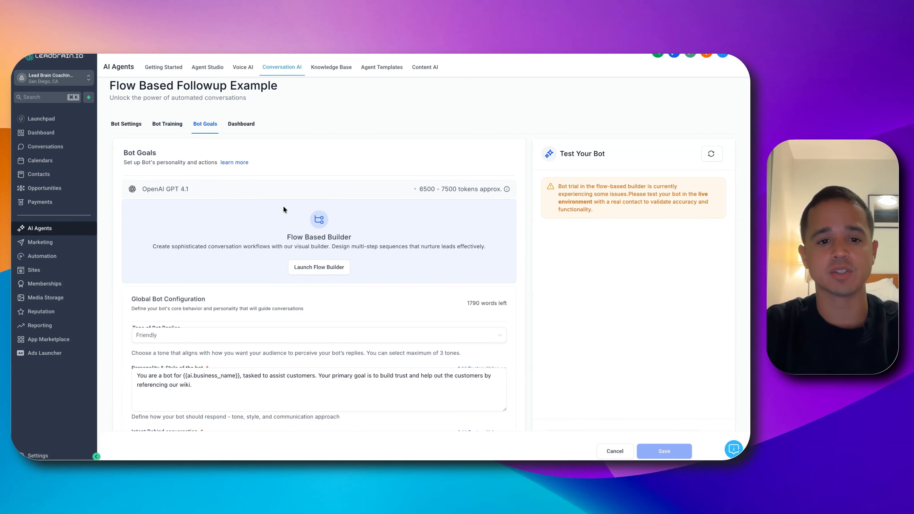
{"action": "left_click", "coordinate": [333, 268]}
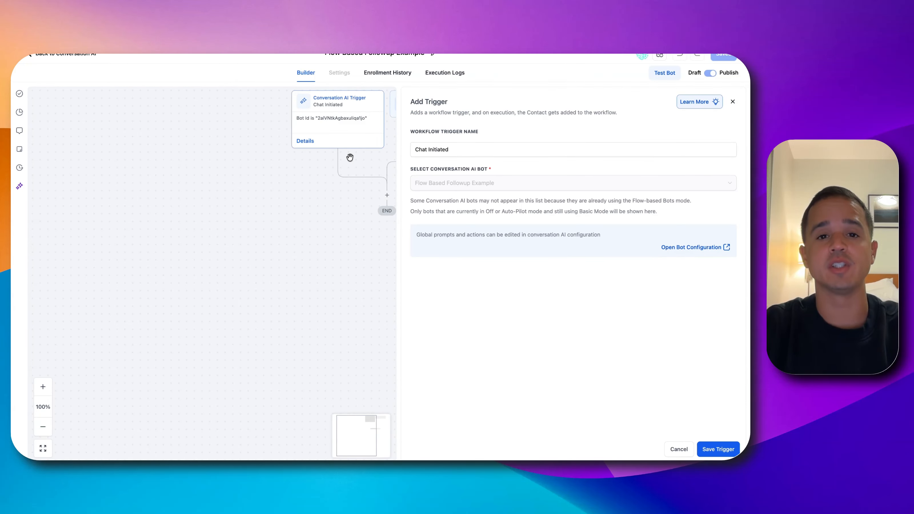
{"action": "left_click", "coordinate": [718, 450]}
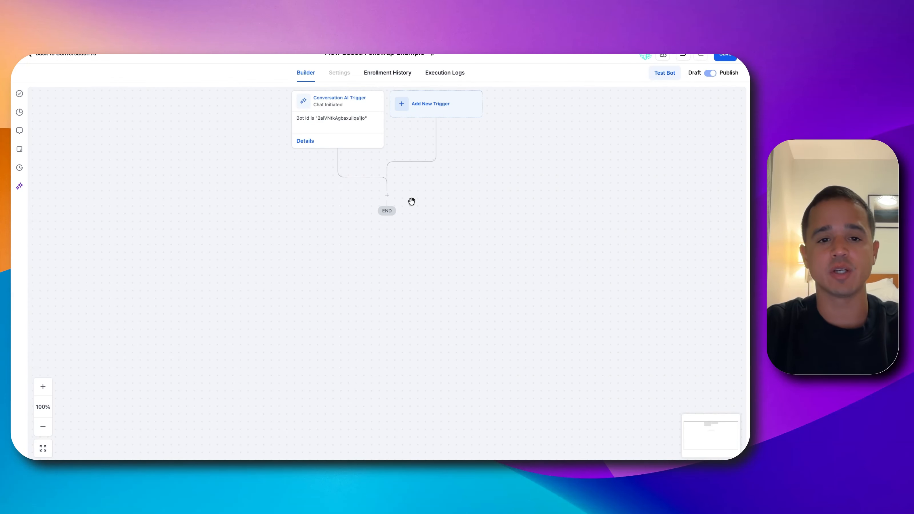
Add an AI Capture Information action after the trigger, named "Address", with the objective "Determine the user's address."
{"action": "left_click", "coordinate": [387, 194]}
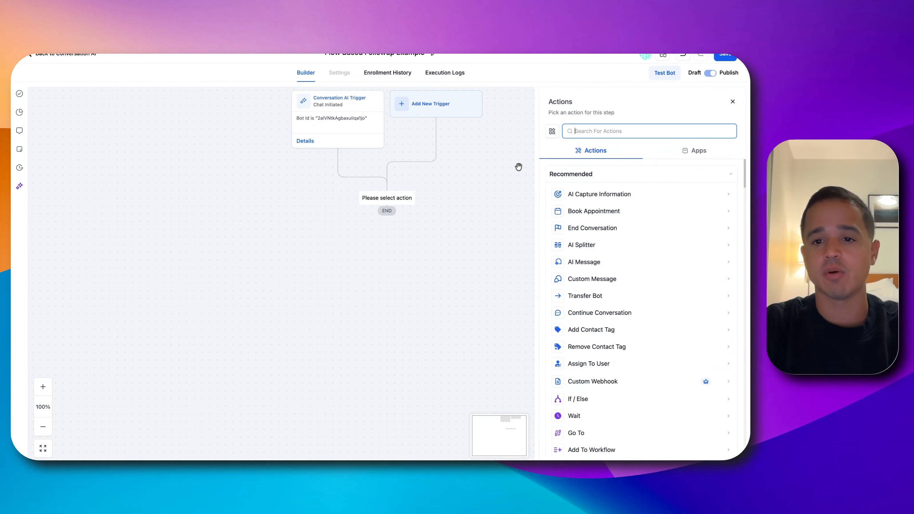
{"action": "left_click", "coordinate": [564, 195]}
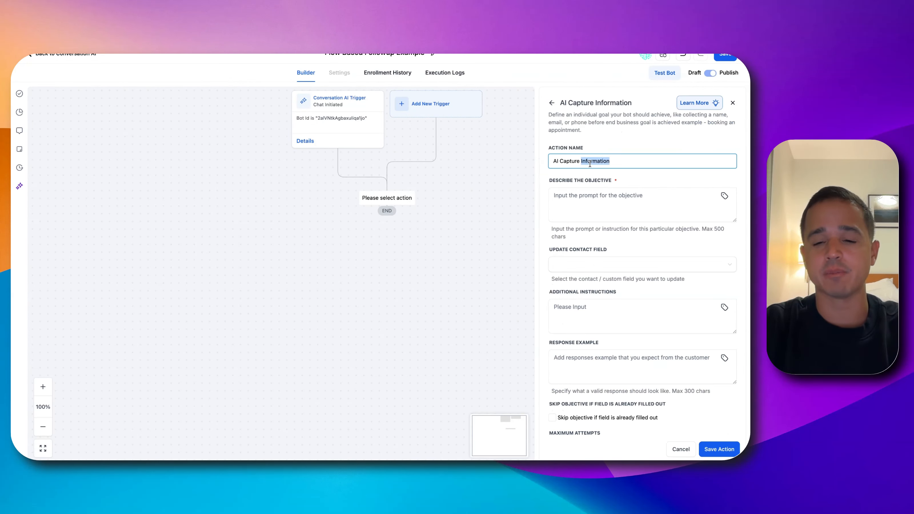
{"action": "triple_click", "coordinate": [590, 162]}
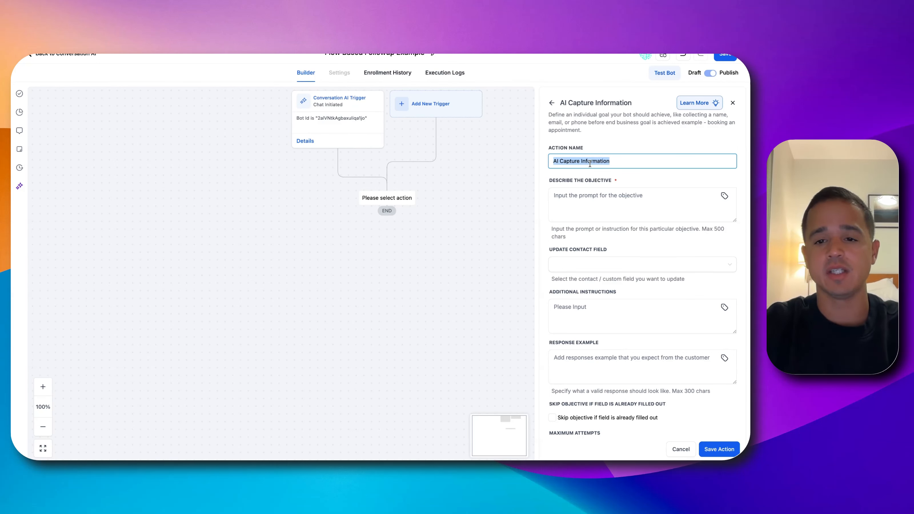
{"action": "type", "text": "Address"}
{"action": "key", "text": "Tab"}
{"action": "type", "text": "De"}
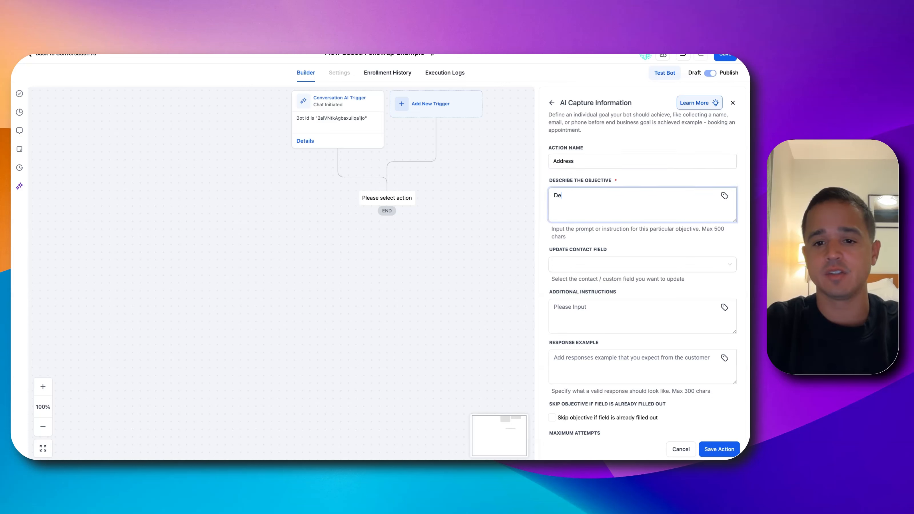
{"action": "type", "text": "termine the user'"}
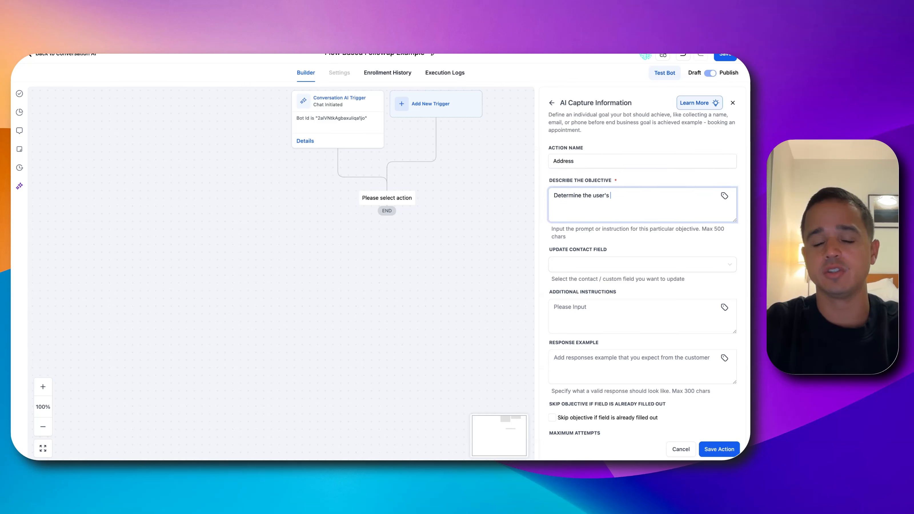
{"action": "type", "text": "s address"}
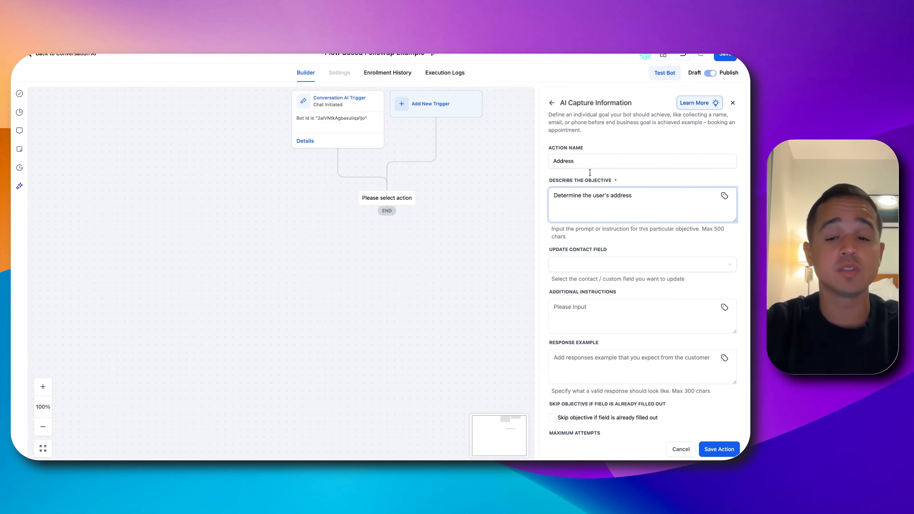
{"action": "type", "text": "."}
Map the Address action to the Street Address contact field, enter a sample street address as response example, and save the action
{"action": "left_click", "coordinate": [635, 265]}
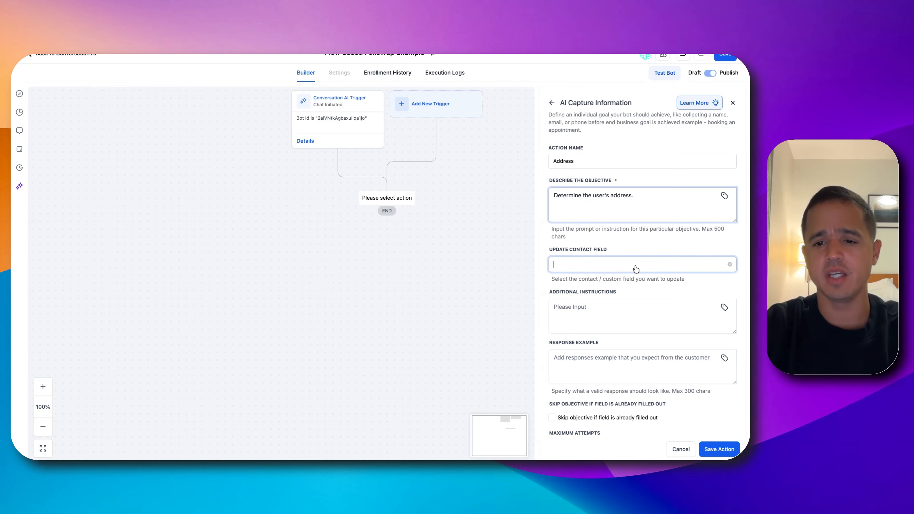
{"action": "left_click", "coordinate": [608, 296]}
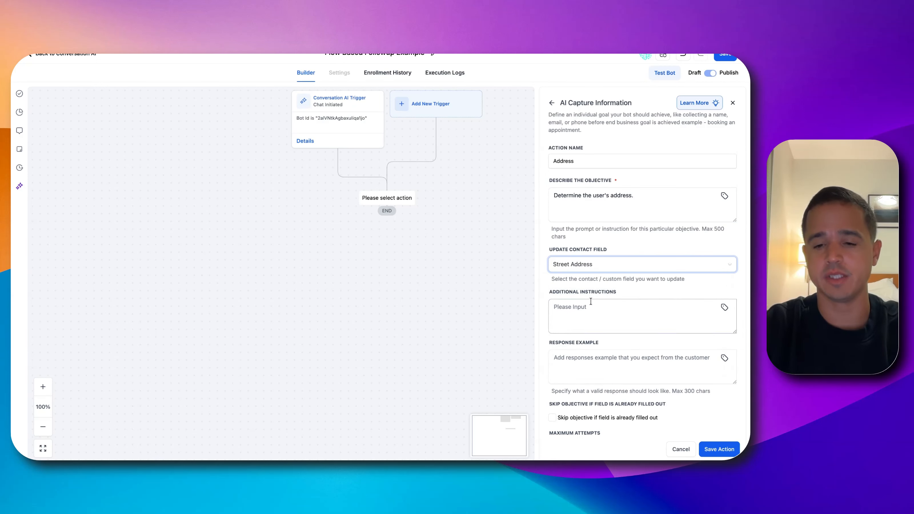
{"action": "left_click", "coordinate": [583, 353]}
{"action": "type", "text": "123 Main Street"}
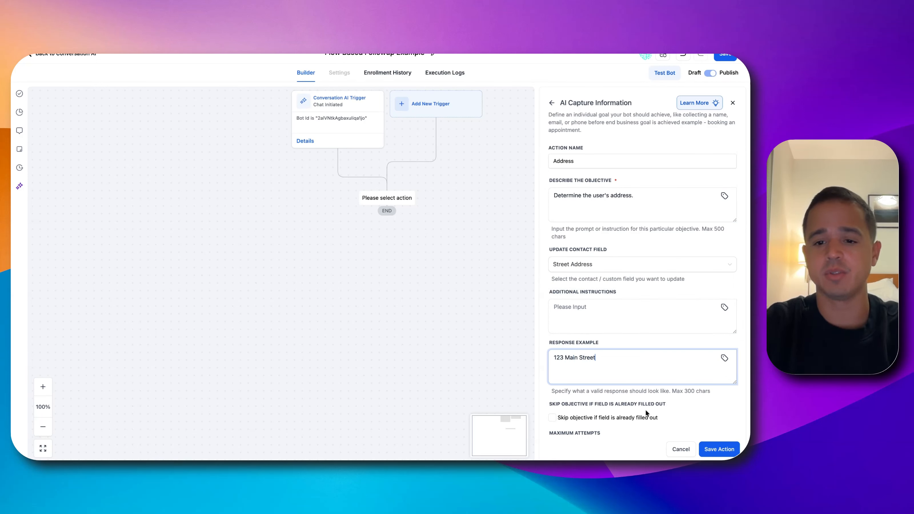
{"action": "left_click", "coordinate": [714, 450]}
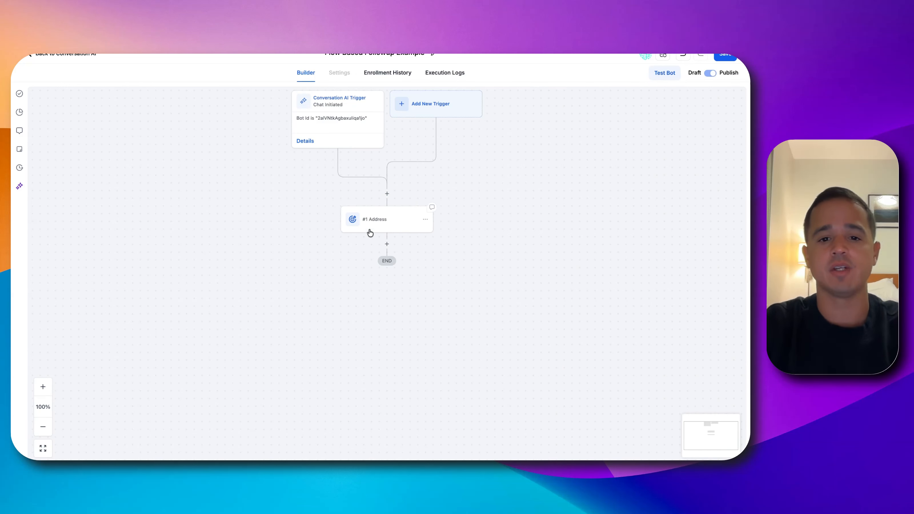
Add an AI Capture Information action after Address, named "Asking Price", with the objective "Determine the user's asking price."
{"action": "left_click", "coordinate": [387, 244]}
{"action": "left_click", "coordinate": [603, 191]}
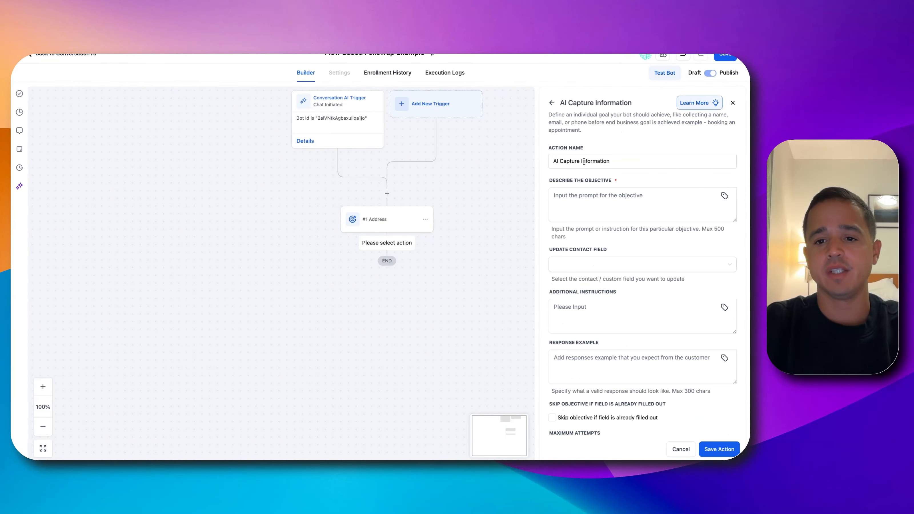
{"action": "triple_click", "coordinate": [583, 161]}
{"action": "type", "text": "Asking Price"}
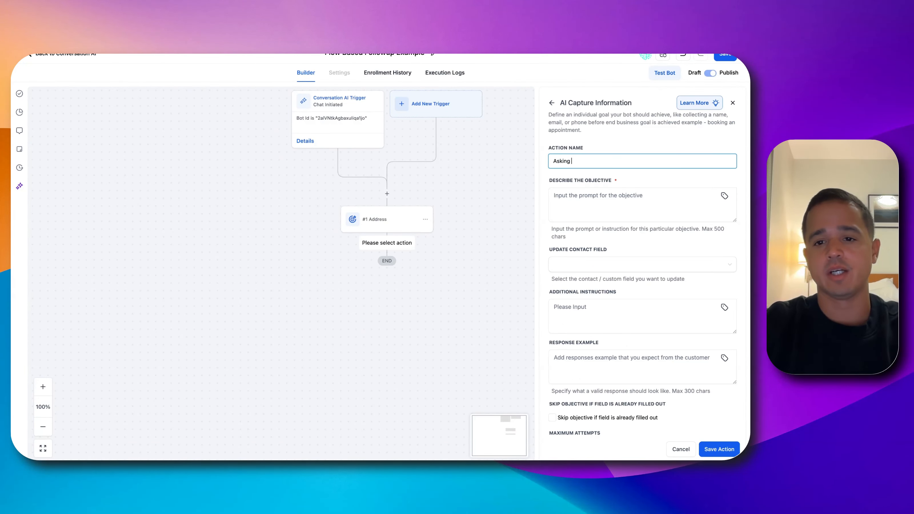
{"action": "left_click", "coordinate": [590, 183]}
{"action": "type", "text": "De"}
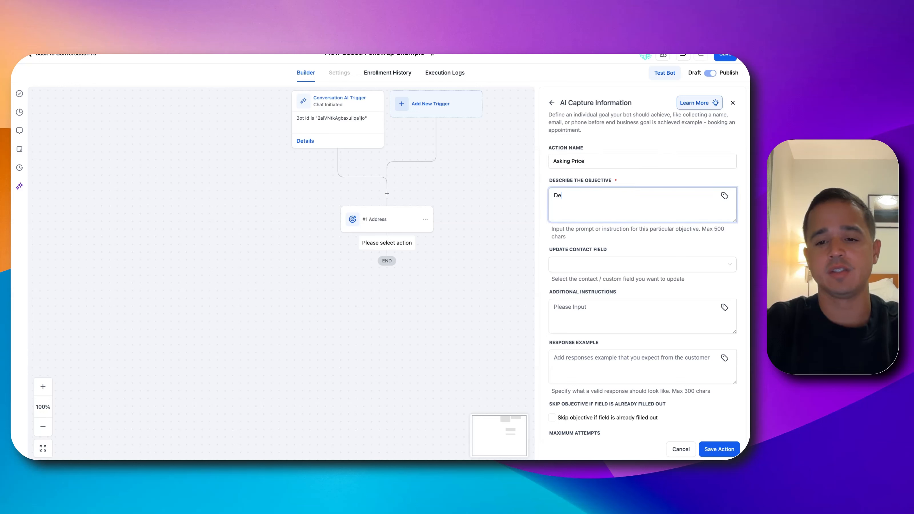
{"action": "type", "text": "termine the le"}
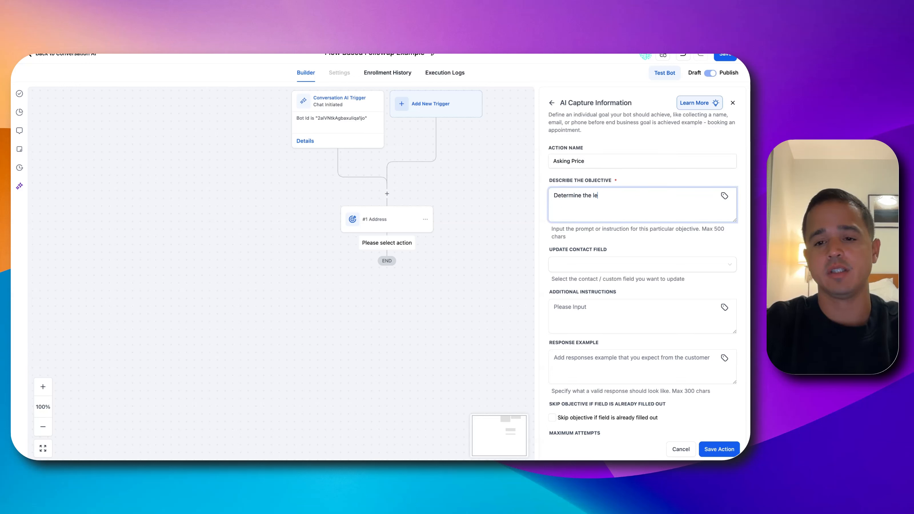
{"action": "key", "text": "BackSpace"}
{"action": "key", "text": "BackSpace"}
{"action": "key", "text": "BackSpace"}
{"action": "type", "text": "use"}
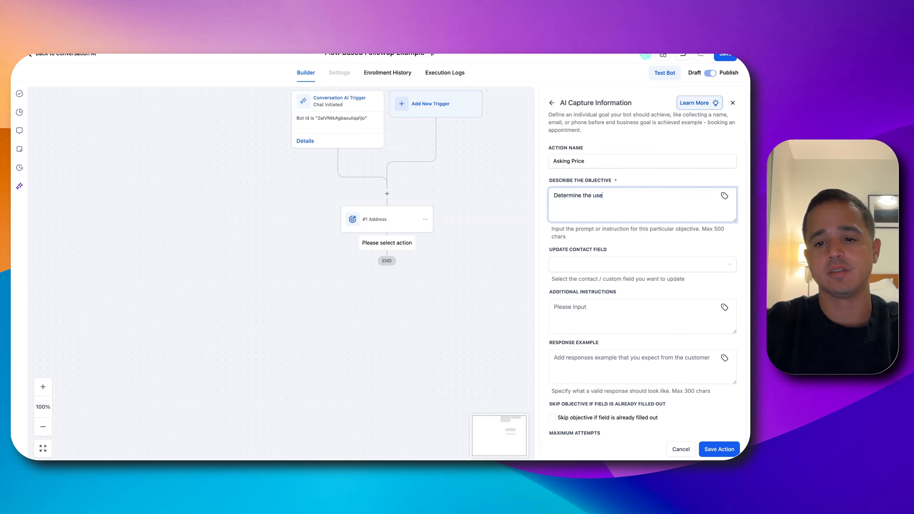
{"action": "type", "text": "r's asking price"}
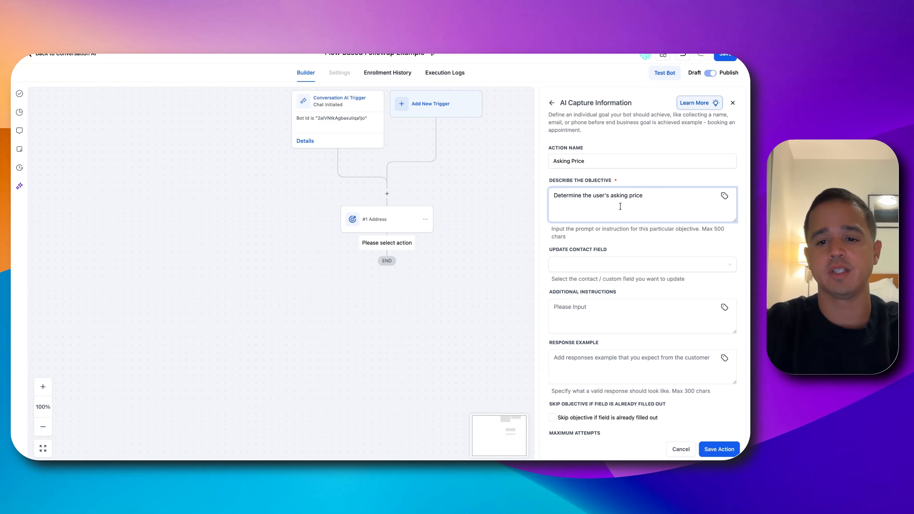
{"action": "type", "text": "."}
Map the Asking Price action to the Listing Price contact field with response example "$60k", then save the action and the workflow
{"action": "left_click", "coordinate": [604, 266]}
{"action": "type", "text": "list"}
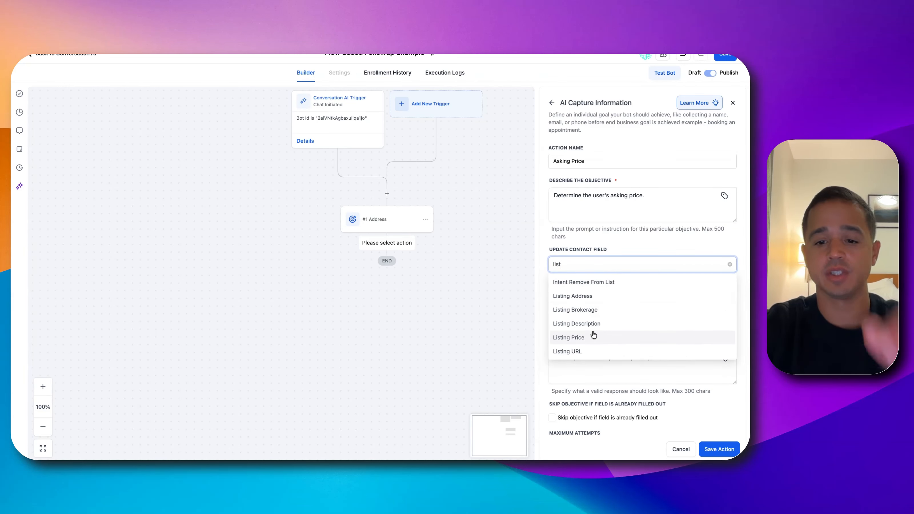
{"action": "left_click", "coordinate": [594, 337]}
{"action": "left_click", "coordinate": [598, 357]}
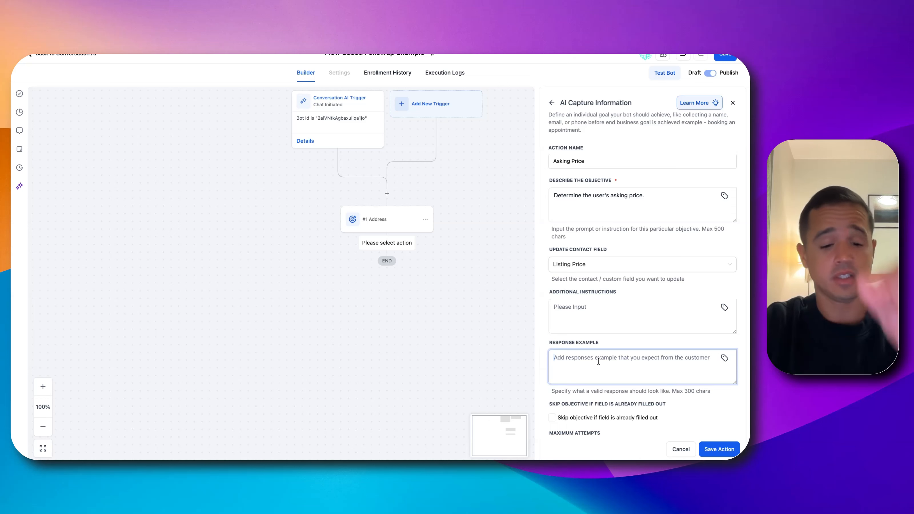
{"action": "type", "text": "$60k"}
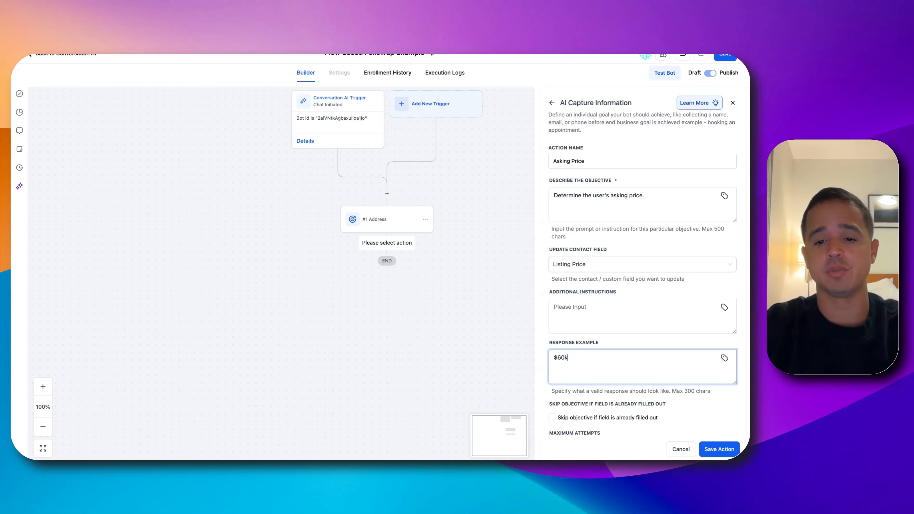
{"action": "left_click", "coordinate": [708, 451]}
{"action": "left_click", "coordinate": [725, 55]}
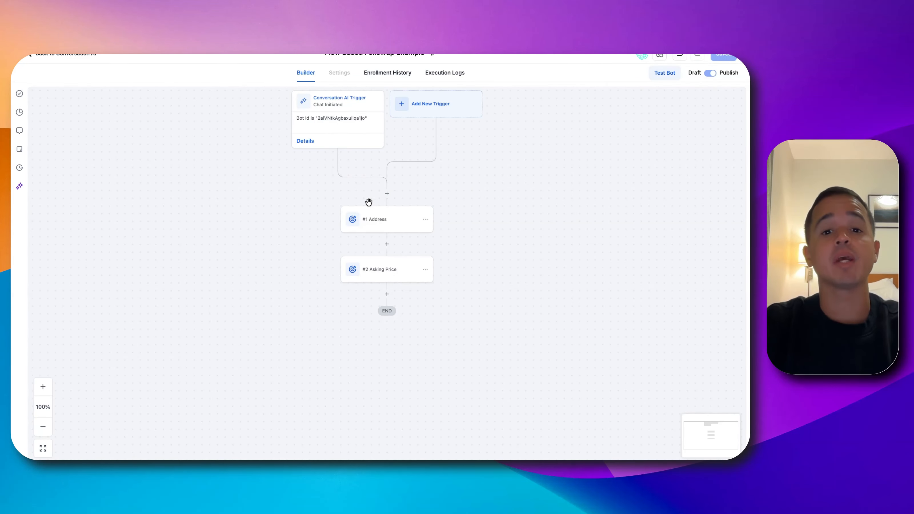
Insert an Add Contact Tag action between the trigger and the Address action, named "Add Tag - asking price fu"
{"action": "left_click", "coordinate": [387, 194]}
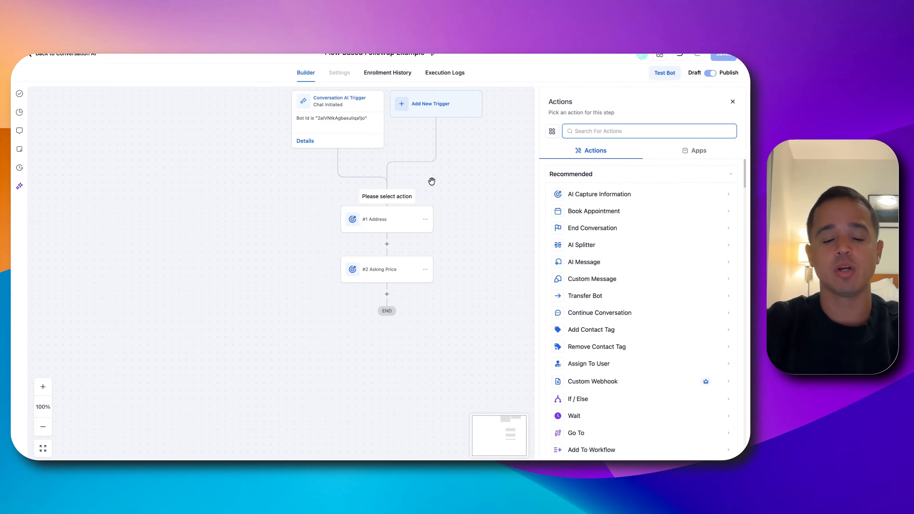
{"action": "type", "text": "tag"}
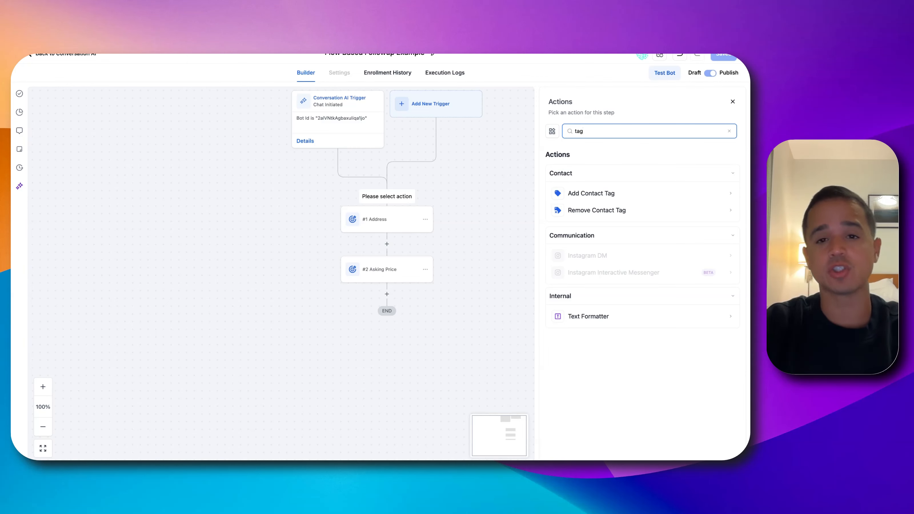
{"action": "left_click", "coordinate": [573, 193]}
{"action": "left_click", "coordinate": [592, 146]}
{"action": "type", "text": ". "}
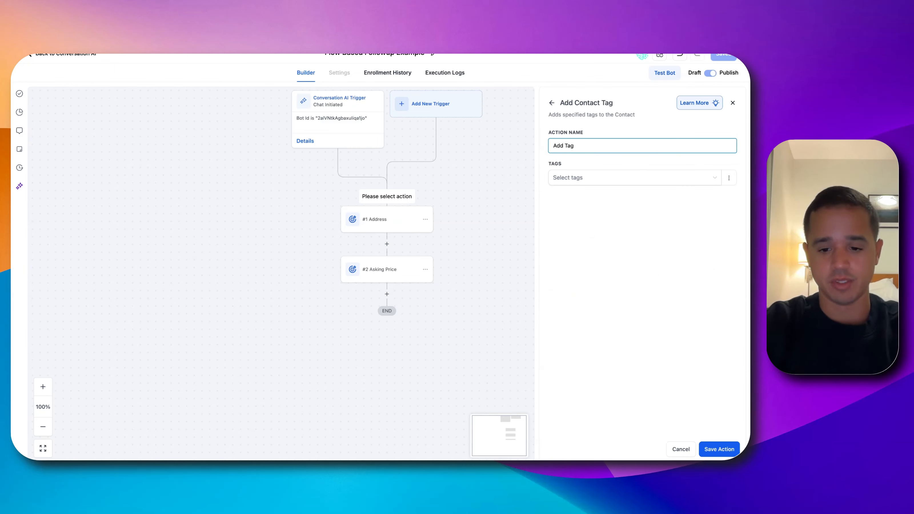
{"action": "type", "text": "asking pric"}
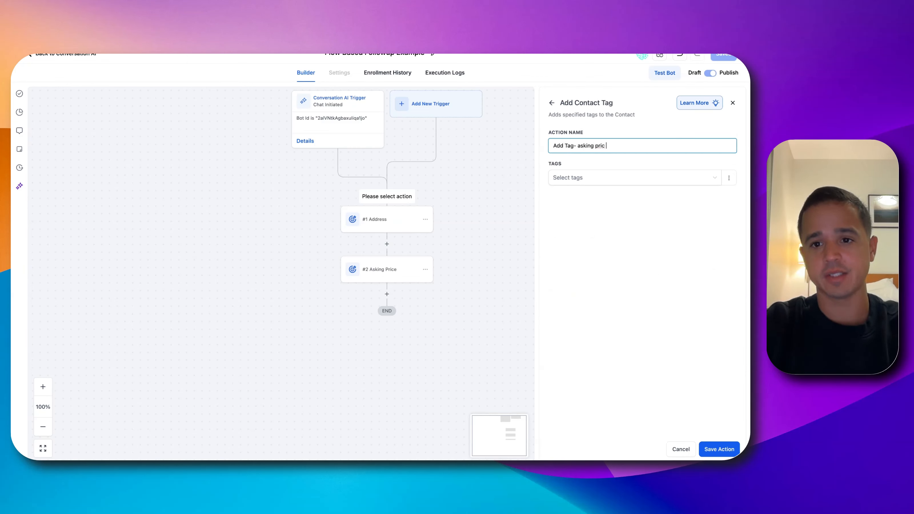
{"action": "type", "text": "e du"}
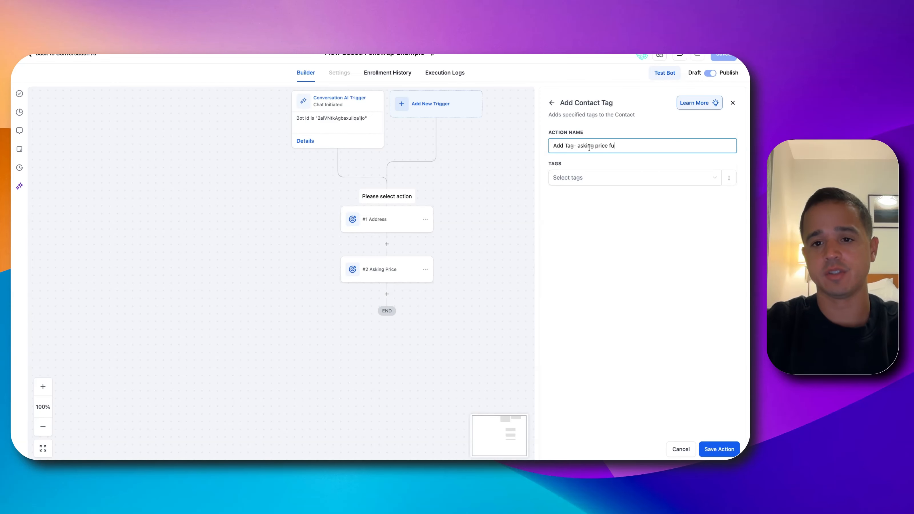
Assign the "address fu" tag to the new Add Contact Tag action and save the action
{"action": "left_click", "coordinate": [583, 173]}
{"action": "left_click", "coordinate": [580, 208]}
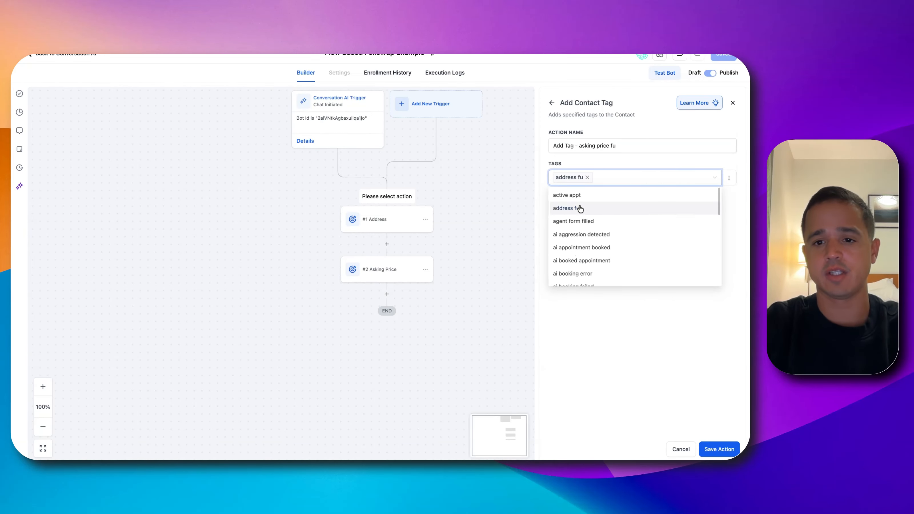
{"action": "left_click", "coordinate": [594, 304]}
{"action": "left_click", "coordinate": [712, 449]}
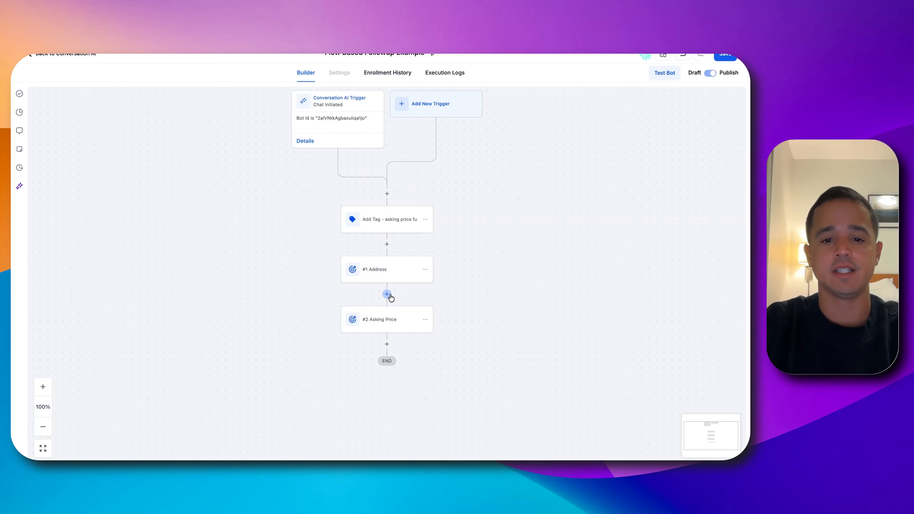
Add a Remove Contact Tag action after Address, named "Remove Tag - address fu", that removes the "address fu" tag, and save it
{"action": "left_click", "coordinate": [386, 294]}
{"action": "type", "text": "remove"}
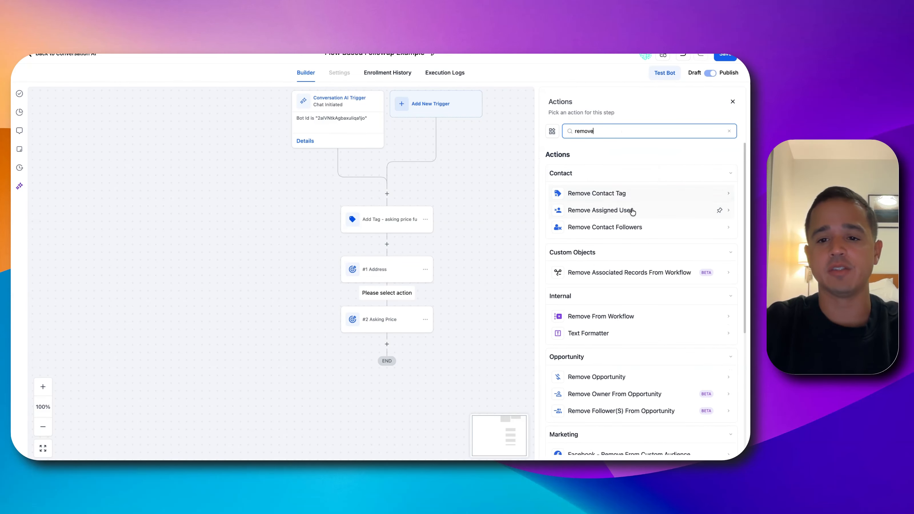
{"action": "left_click", "coordinate": [624, 195]}
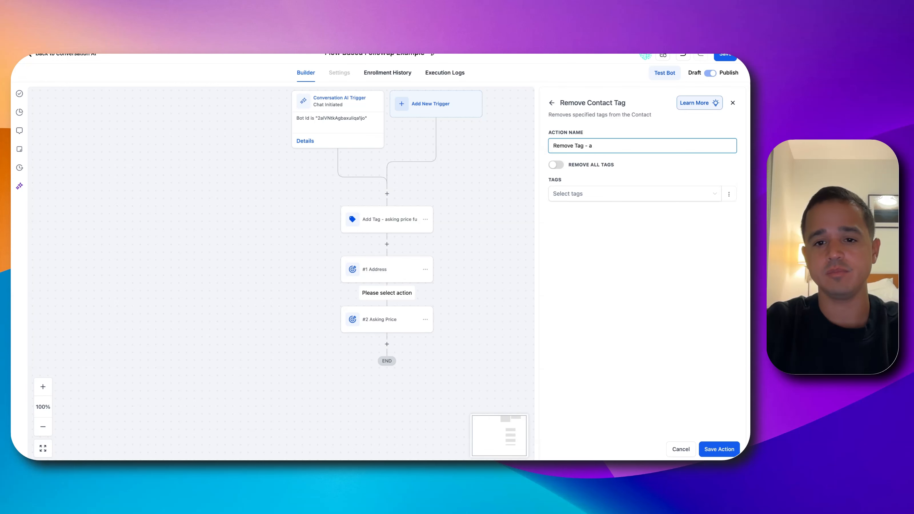
{"action": "type", "text": "- address pric"}
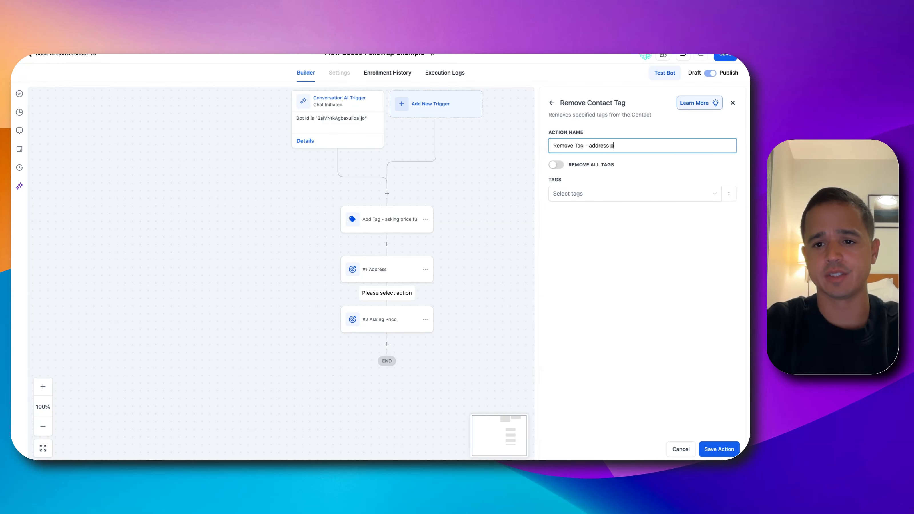
{"action": "key", "text": "BackSpace"}
{"action": "key", "text": "BackSpace"}
{"action": "key", "text": "BackSpace"}
{"action": "left_click", "coordinate": [618, 195]}
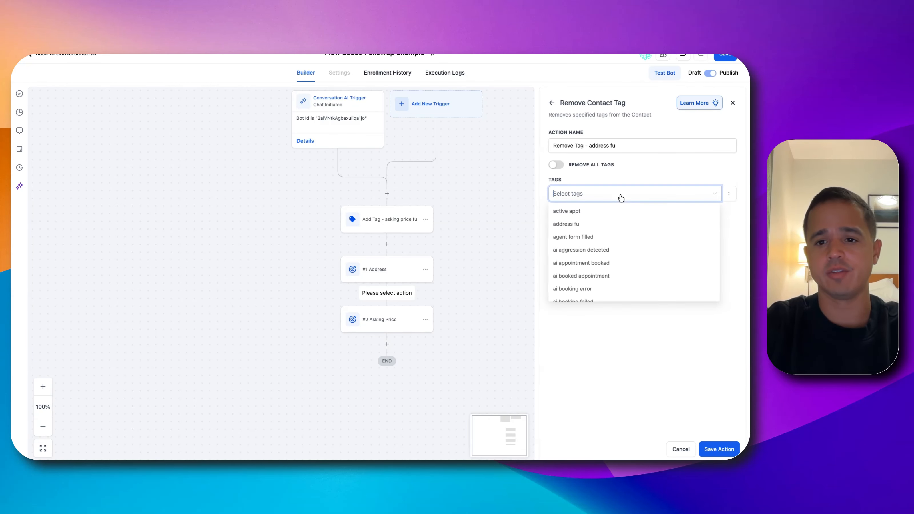
{"action": "left_click", "coordinate": [606, 225]}
{"action": "left_click", "coordinate": [715, 450]}
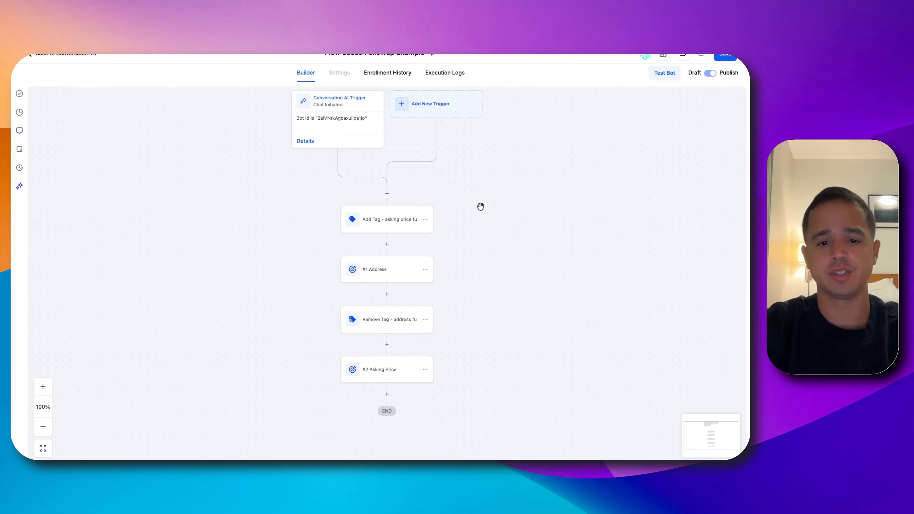
Rename the add-tag action above Address to "Add Tag - address fu", then save the action and the workflow
{"action": "left_click", "coordinate": [401, 220]}
{"action": "left_click", "coordinate": [586, 144]}
{"action": "left_click_drag", "start_coordinate": [580, 143], "coordinate": [615, 144]}
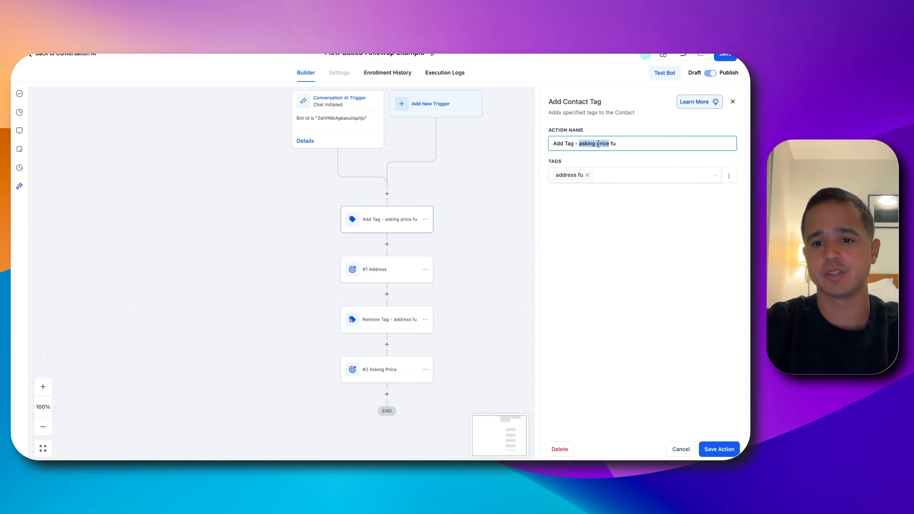
{"action": "type", "text": "address"}
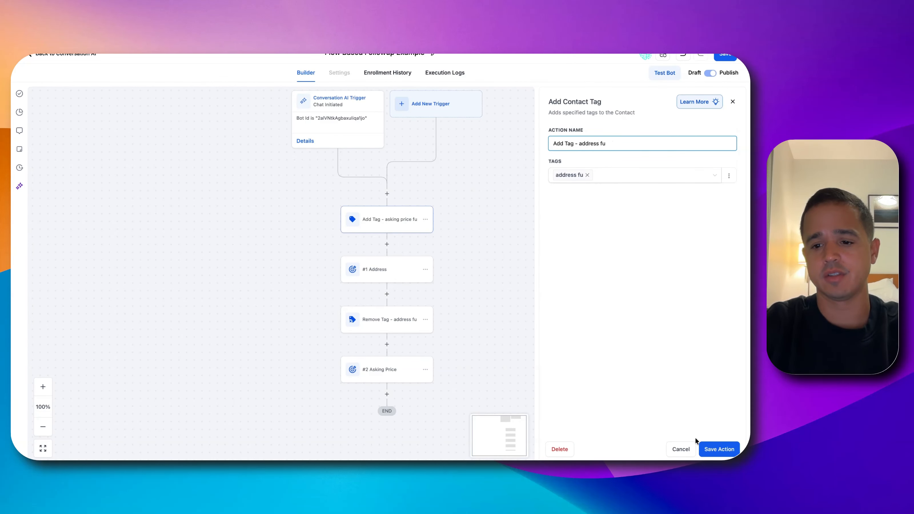
{"action": "left_click", "coordinate": [712, 449]}
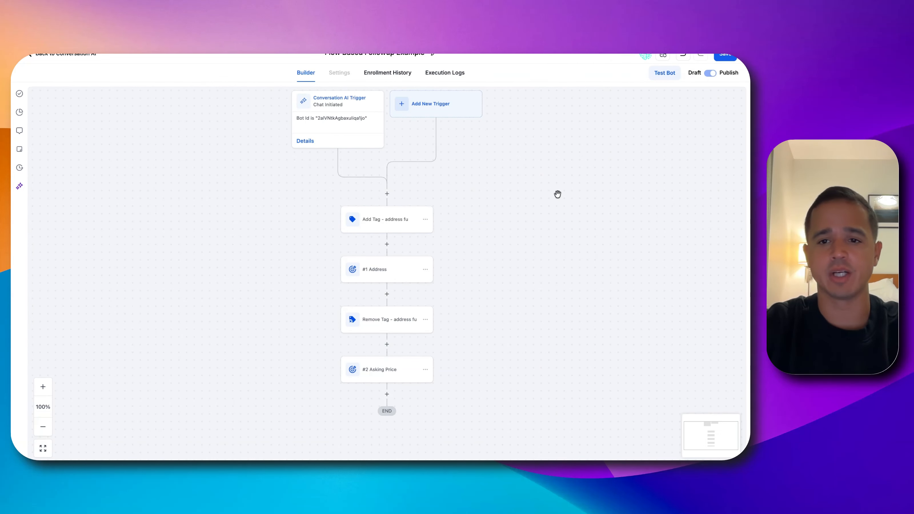
{"action": "left_click", "coordinate": [735, 58]}
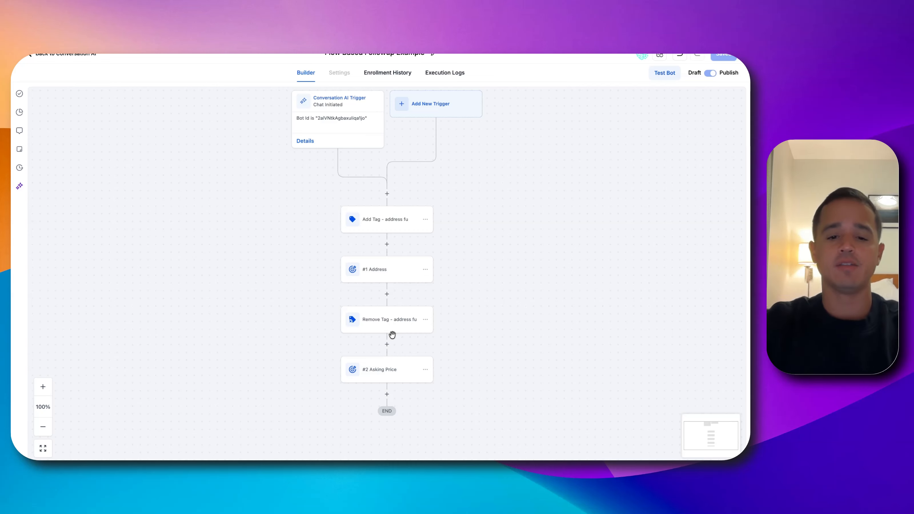
Add a Wait action before Asking Price, named "Wait .10", with a 0.10-minute time delay, then save the action and the workflow
{"action": "left_click", "coordinate": [387, 344]}
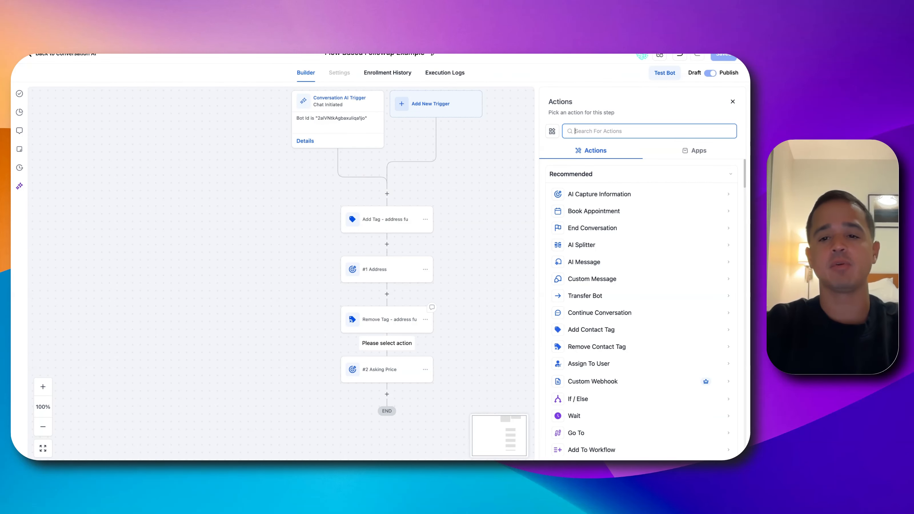
{"action": "type", "text": "wait"}
{"action": "left_click", "coordinate": [589, 196]}
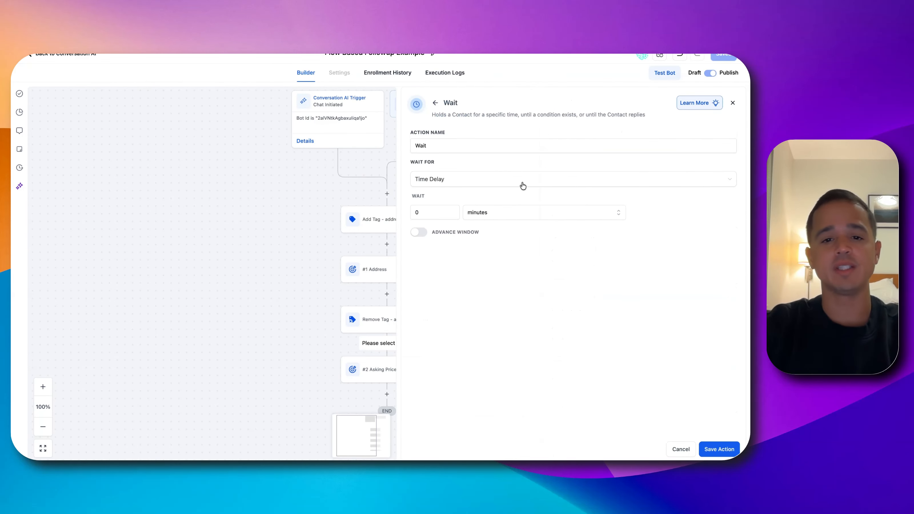
{"action": "left_click", "coordinate": [494, 146]}
{"action": "type", "text": ".10"}
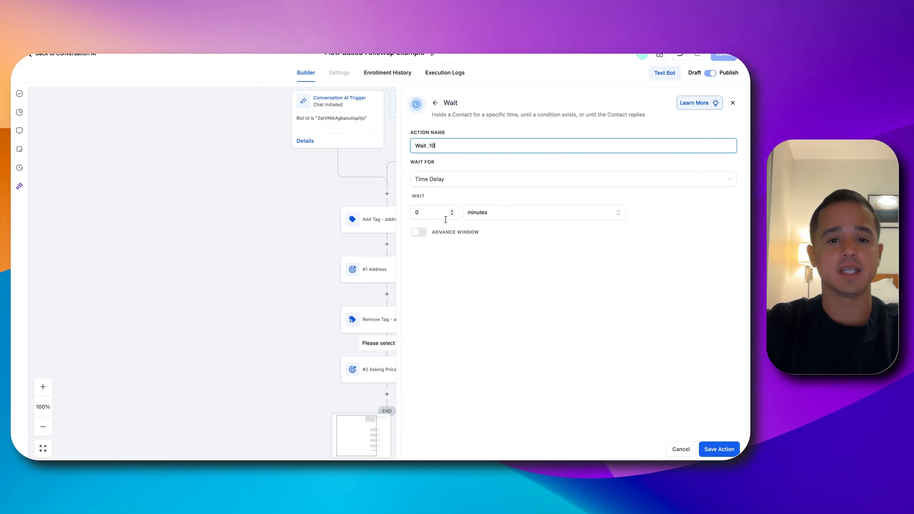
{"action": "left_click", "coordinate": [439, 213]}
{"action": "type", "text": ".10"}
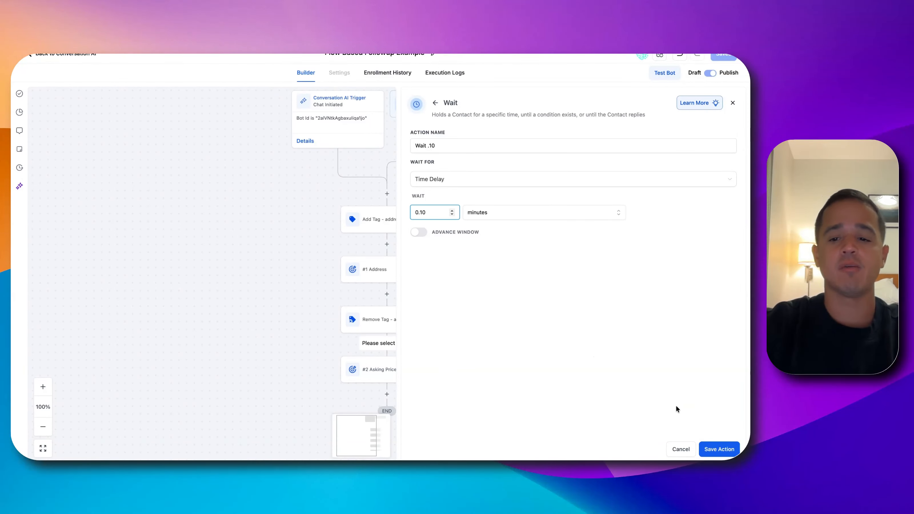
{"action": "left_click", "coordinate": [717, 449]}
{"action": "left_click", "coordinate": [726, 56]}
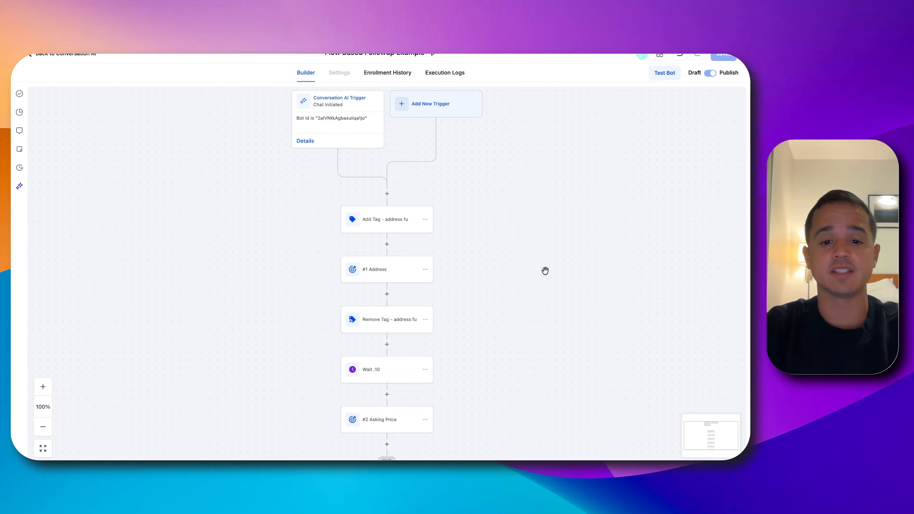
Add an Add Contact Tag action between Wait and Asking Price, named "Add Tag - asking price fu", with the "asking price fu" tag, and save it
{"action": "scroll", "coordinate": [540, 285], "scroll_direction": "down", "scroll_amount": 1}
{"action": "left_click_drag", "start_coordinate": [537, 294], "coordinate": [529, 214]}
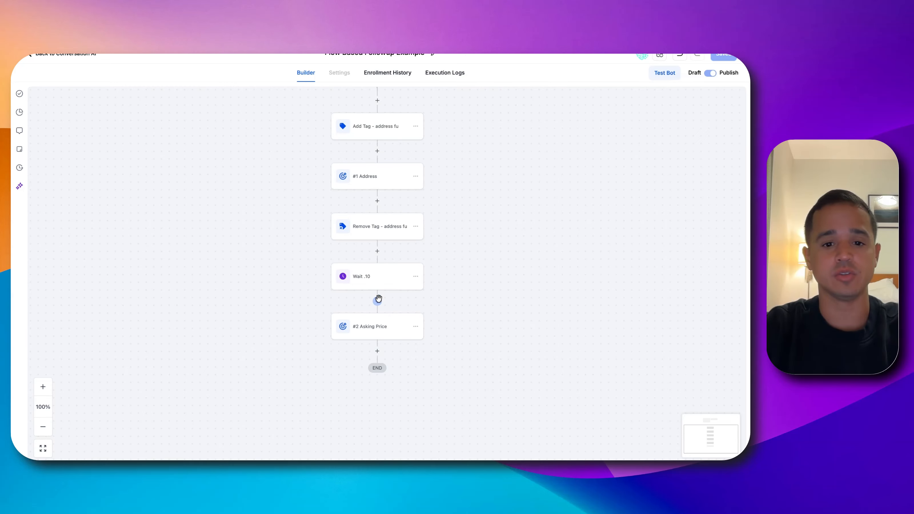
{"action": "left_click", "coordinate": [378, 300]}
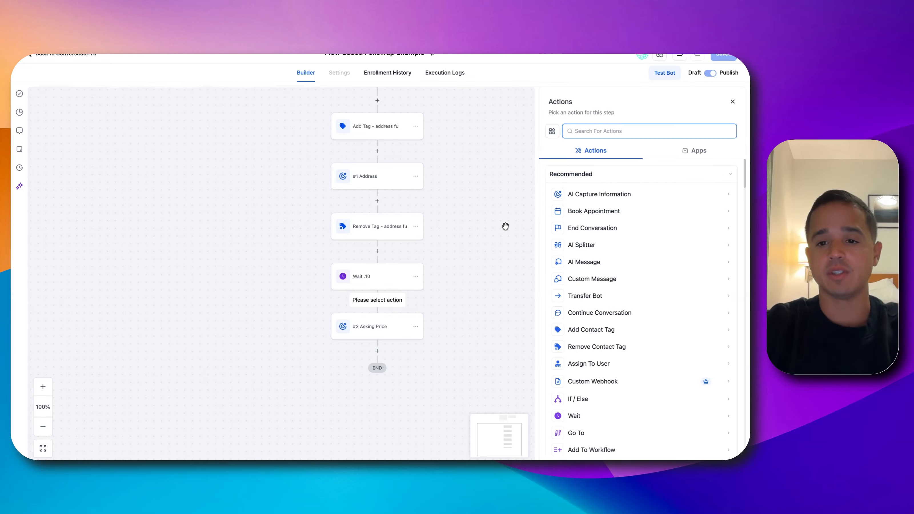
{"action": "type", "text": "add"}
{"action": "left_click", "coordinate": [612, 190]}
{"action": "left_click", "coordinate": [610, 145]}
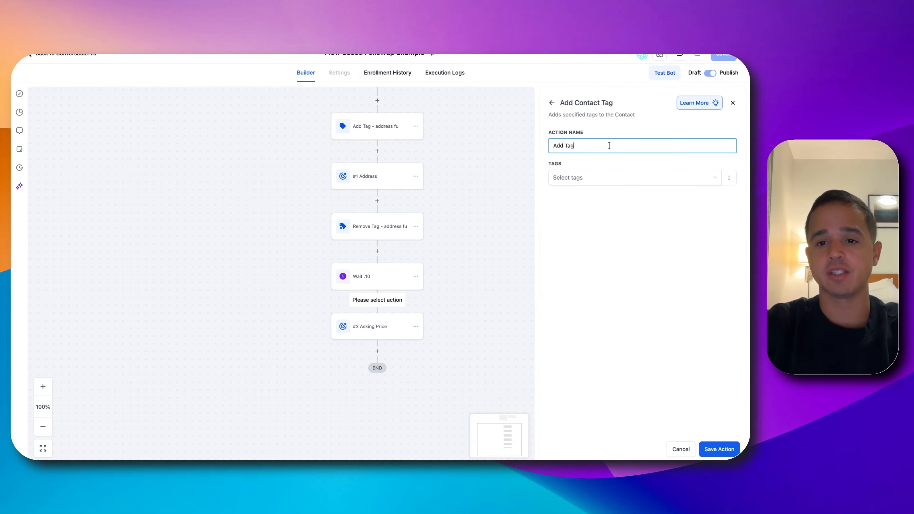
{"action": "type", "text": "asking price fu"}
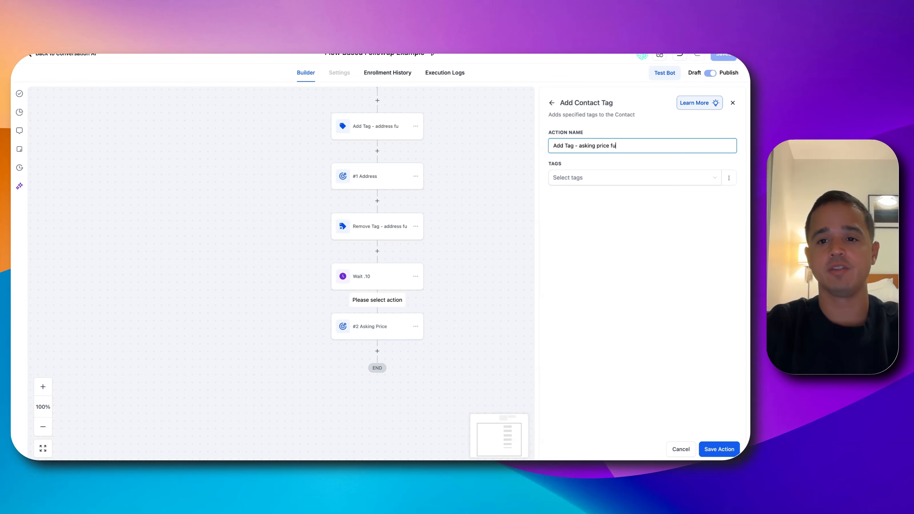
{"action": "left_click", "coordinate": [602, 179]}
{"action": "type", "text": "ask"}
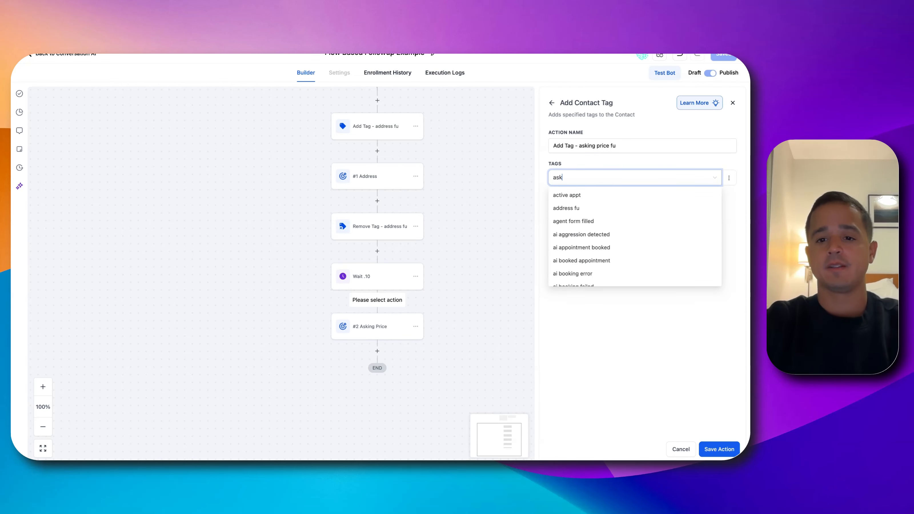
{"action": "left_click", "coordinate": [584, 195]}
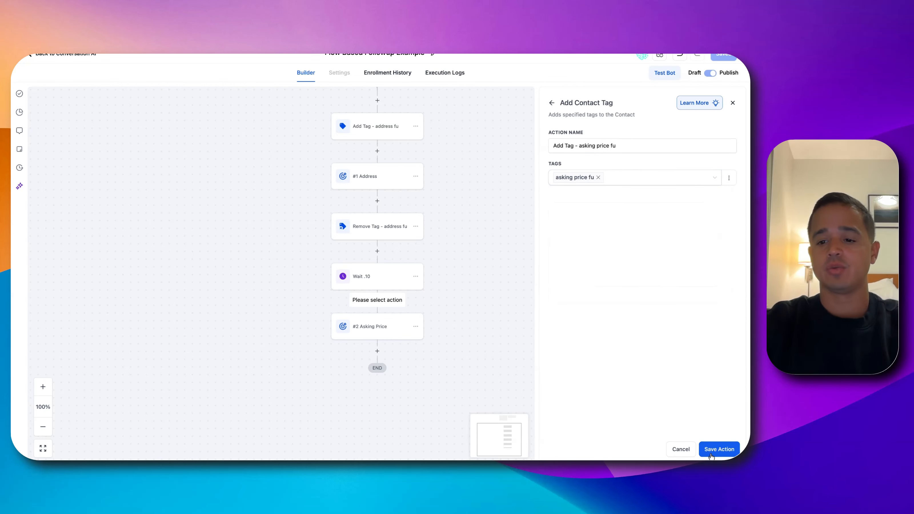
{"action": "left_click", "coordinate": [714, 453]}
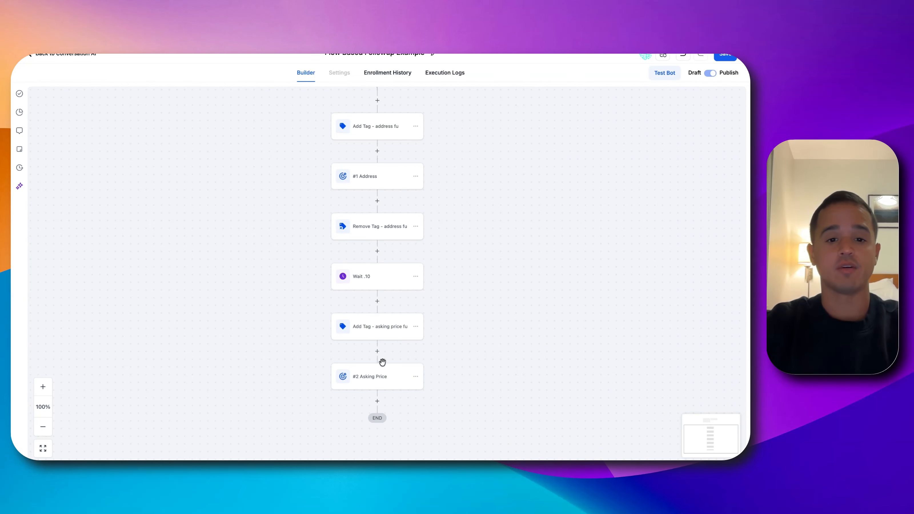
Add a Remove Contact Tag action after Asking Price, named "Remove Tag - asking price fu", for the "asking price fu" tag; save action and workflow
{"action": "left_click", "coordinate": [378, 401]}
{"action": "type", "text": "remove"}
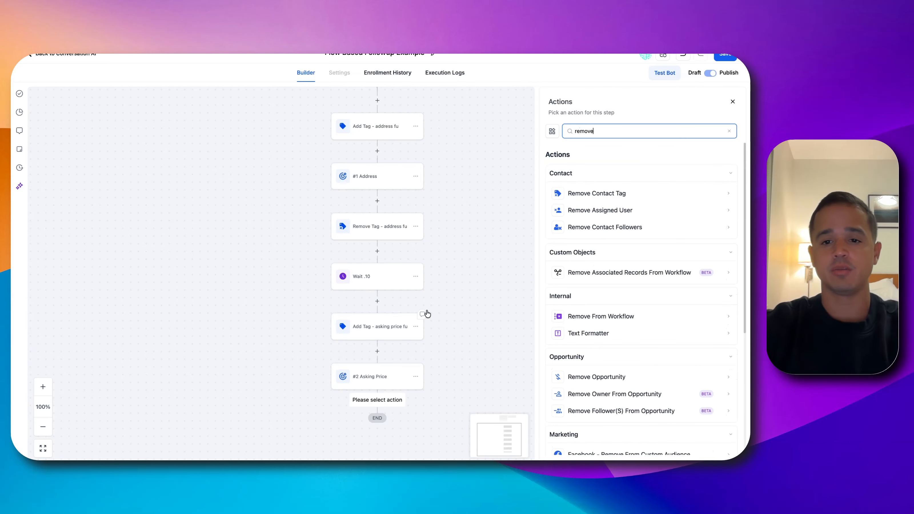
{"action": "left_click", "coordinate": [576, 195]}
{"action": "left_click", "coordinate": [610, 151]}
{"action": "type", "text": "- asking"}
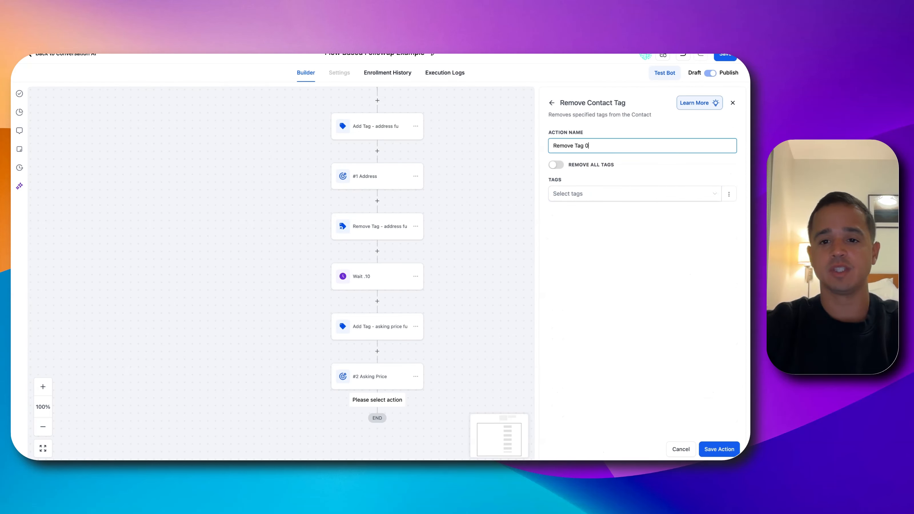
{"action": "type", "text": " price fu"}
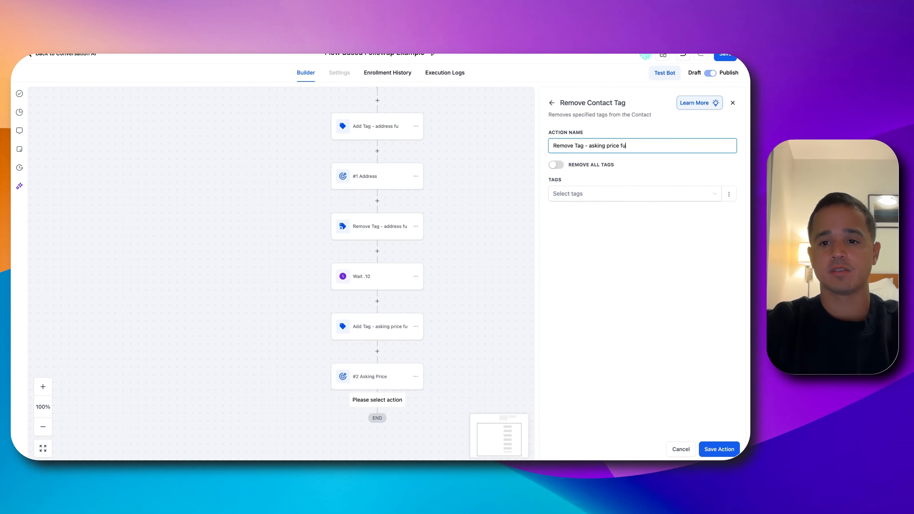
{"action": "left_click", "coordinate": [604, 196]}
{"action": "type", "text": "ask"}
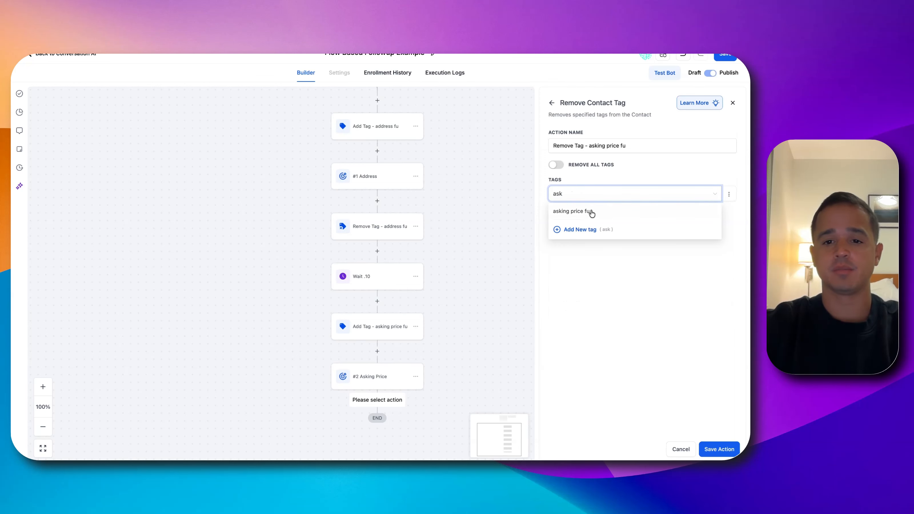
{"action": "left_click", "coordinate": [590, 212]}
{"action": "left_click", "coordinate": [711, 450]}
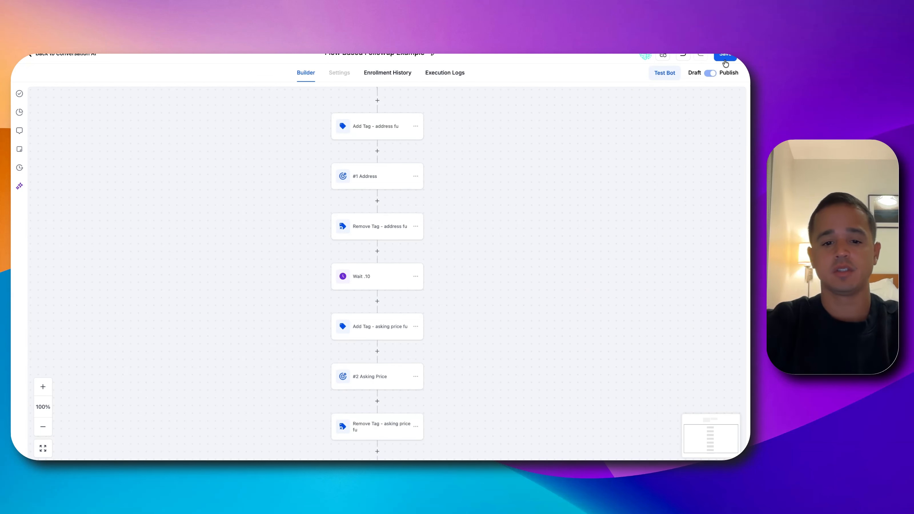
{"action": "left_click", "coordinate": [729, 56]}
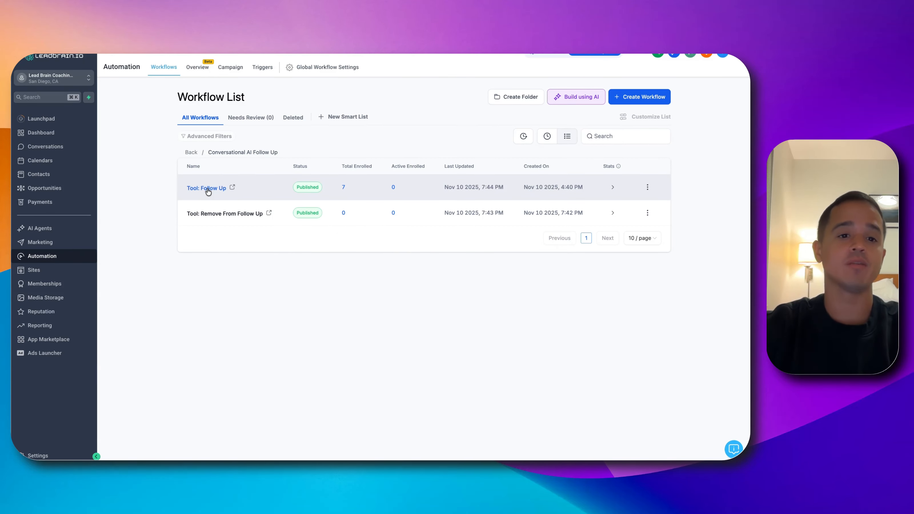
Open the Tool: Follow Up and Tool: Remove From Follow Up workflows, and review the two contact tag triggers in Follow Up
{"action": "left_click", "coordinate": [208, 189]}
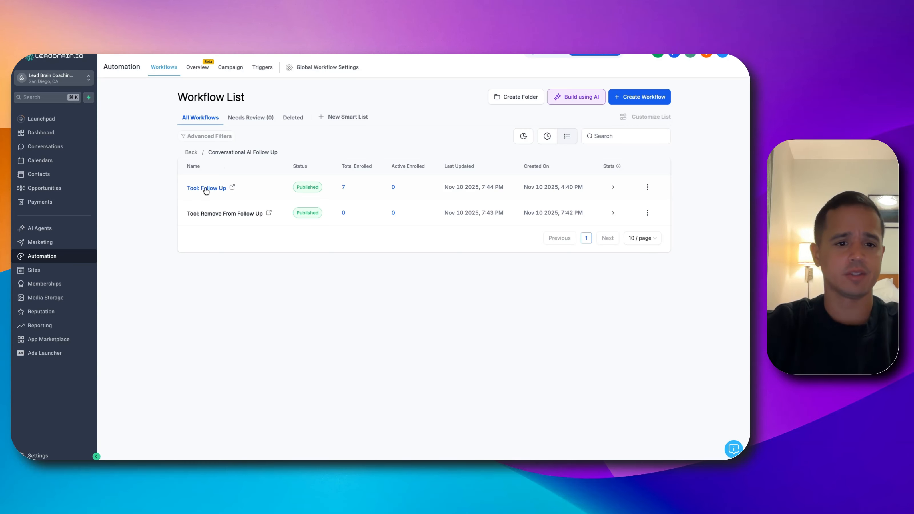
{"action": "left_click", "coordinate": [200, 213]}
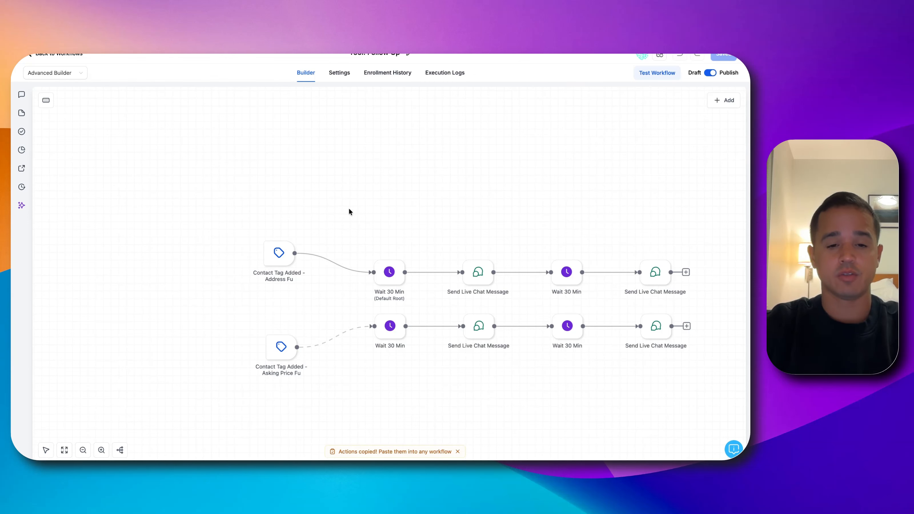
{"action": "left_click_drag", "start_coordinate": [348, 209], "coordinate": [392, 114]}
{"action": "left_click", "coordinate": [313, 191]}
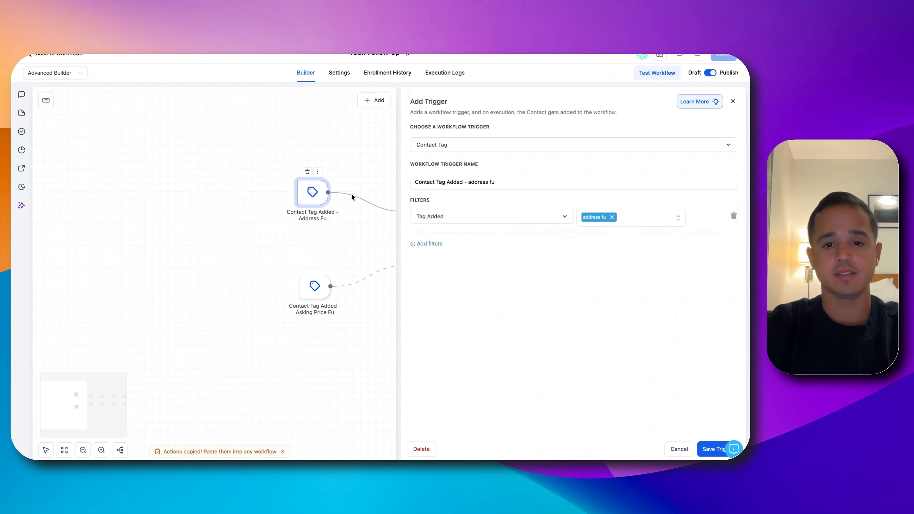
{"action": "left_click", "coordinate": [316, 283]}
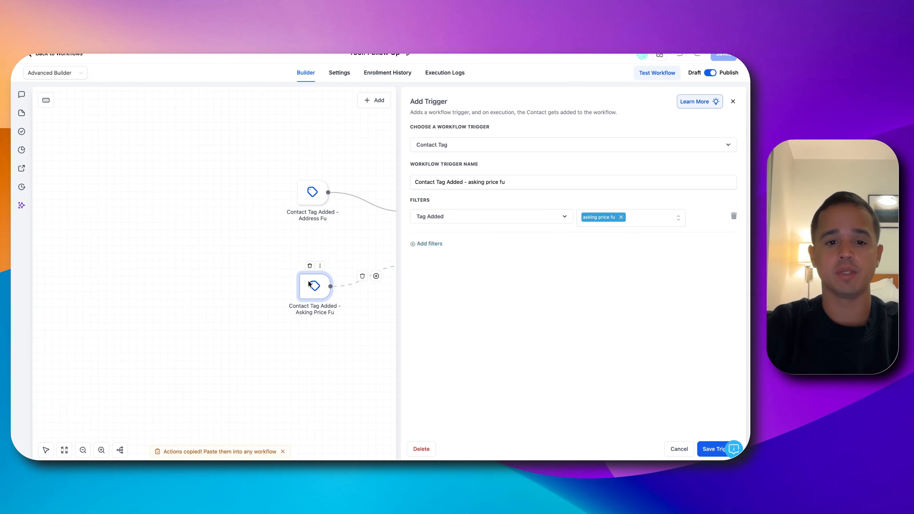
{"action": "left_click", "coordinate": [674, 450]}
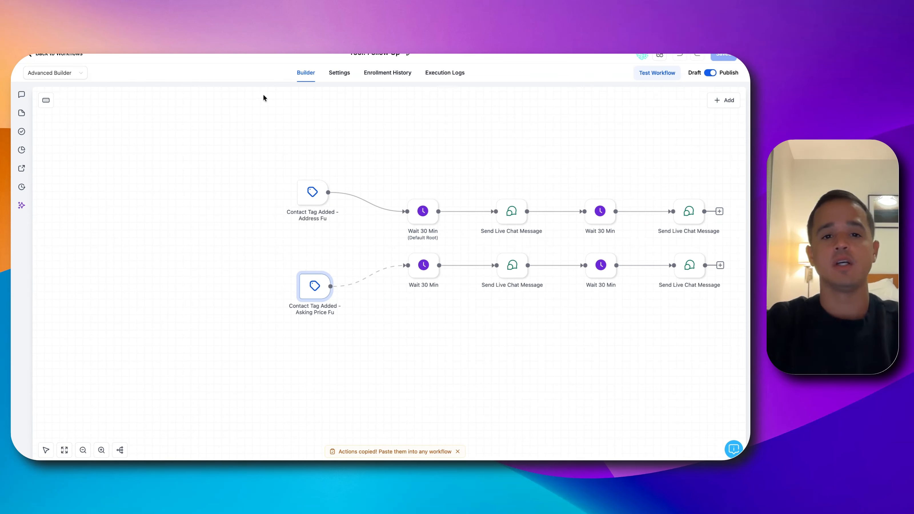
Check the workflow's available builder types, and inspect the first Wait action on the address follow-up branch
{"action": "left_click", "coordinate": [75, 74]}
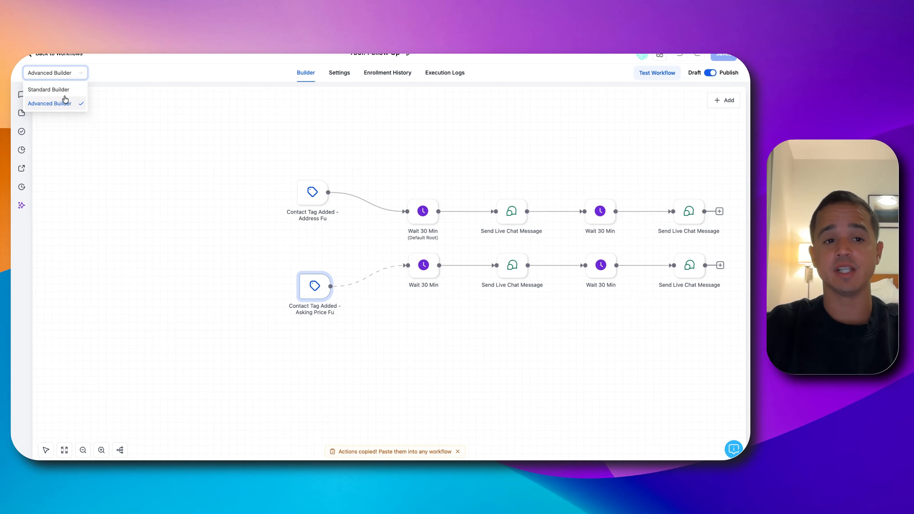
{"action": "left_click", "coordinate": [295, 140]}
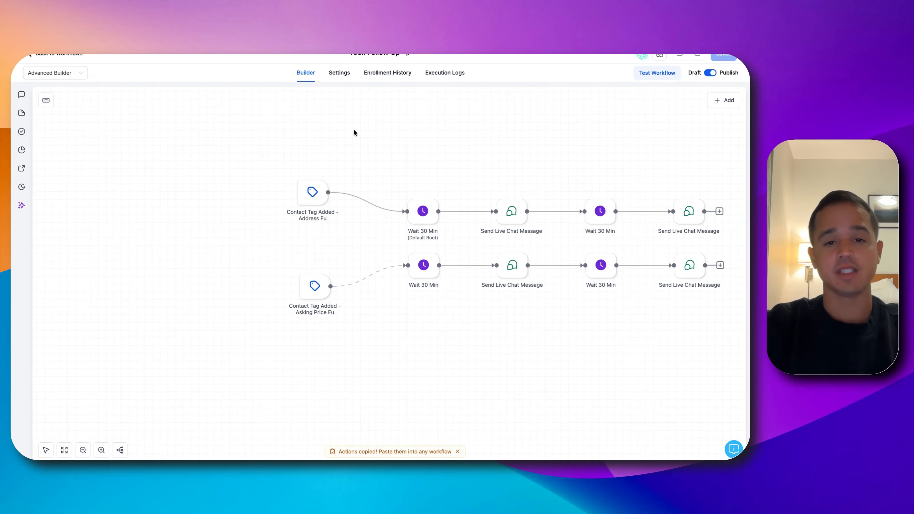
{"action": "left_click_drag", "start_coordinate": [427, 143], "coordinate": [341, 104]}
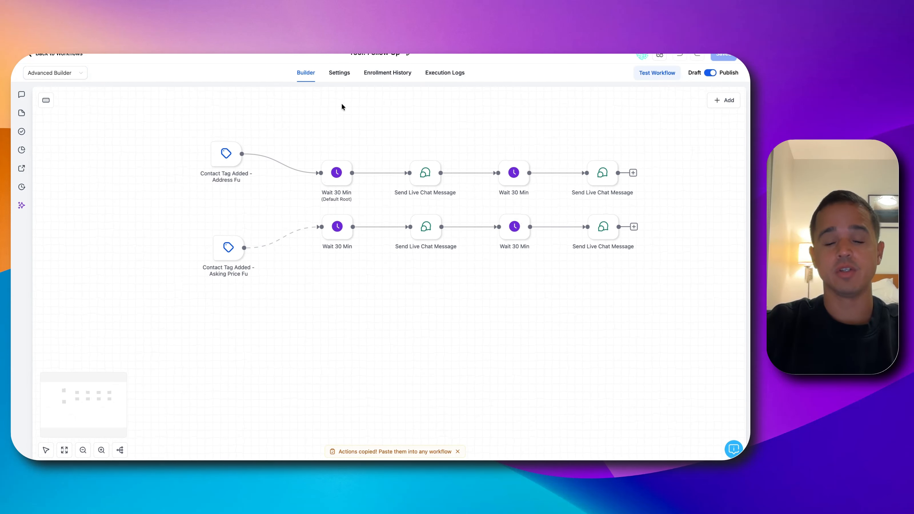
{"action": "mouse_move", "coordinate": [234, 158]}
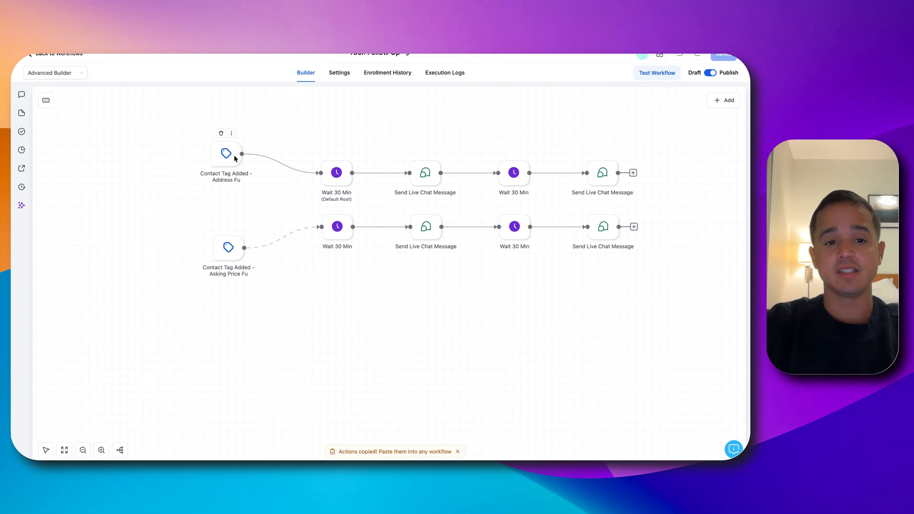
{"action": "left_click", "coordinate": [337, 177]}
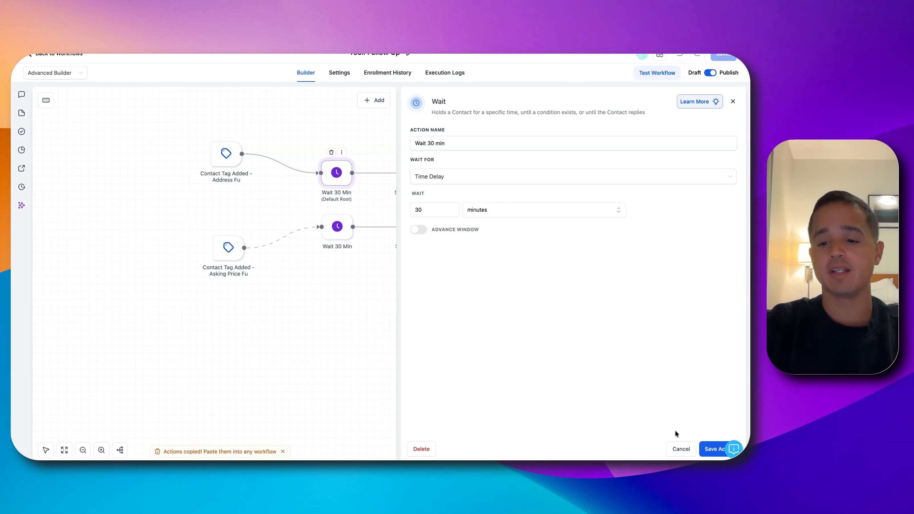
{"action": "left_click", "coordinate": [681, 448]}
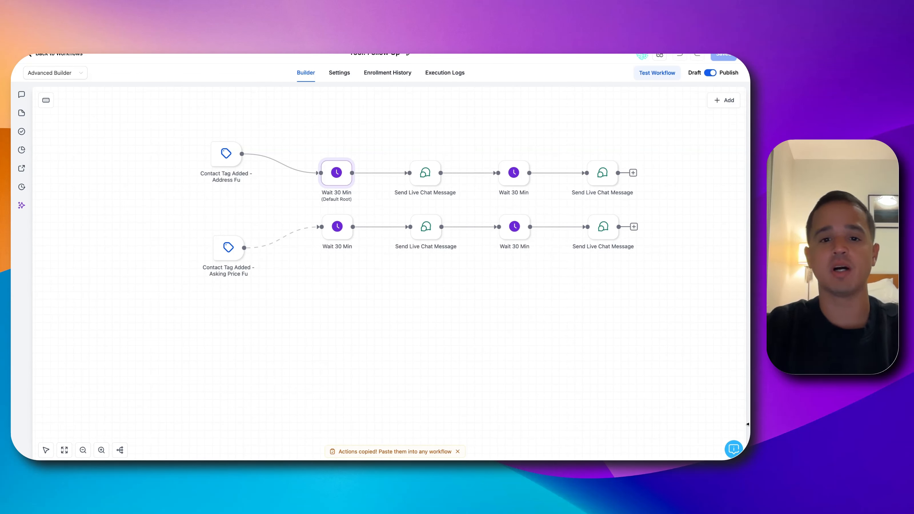
Review the messages of both Send Live Chat Message actions on the address follow-up branch without changing them
{"action": "left_click", "coordinate": [429, 173]}
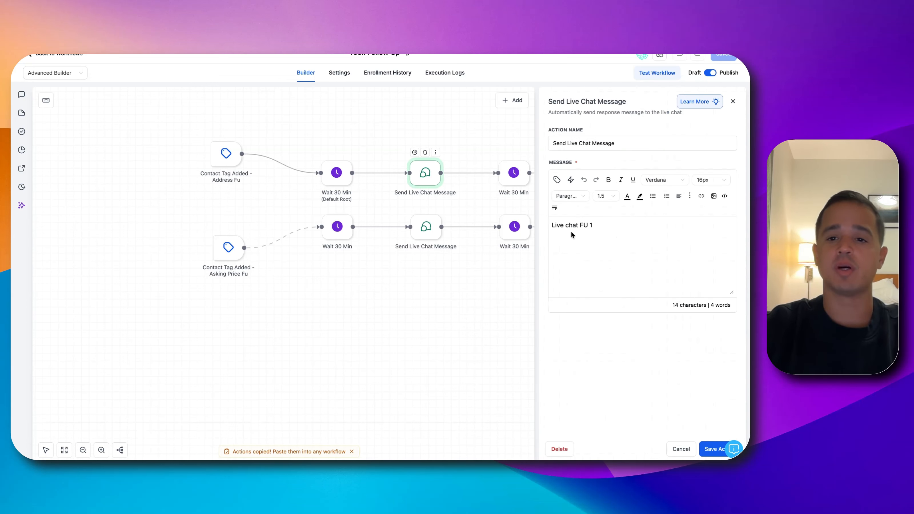
{"action": "triple_click", "coordinate": [564, 224]}
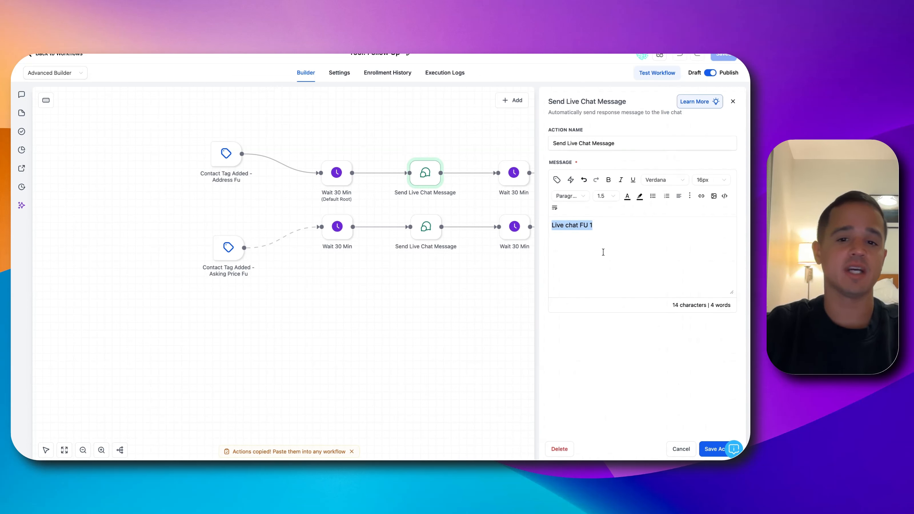
{"action": "left_click", "coordinate": [673, 445]}
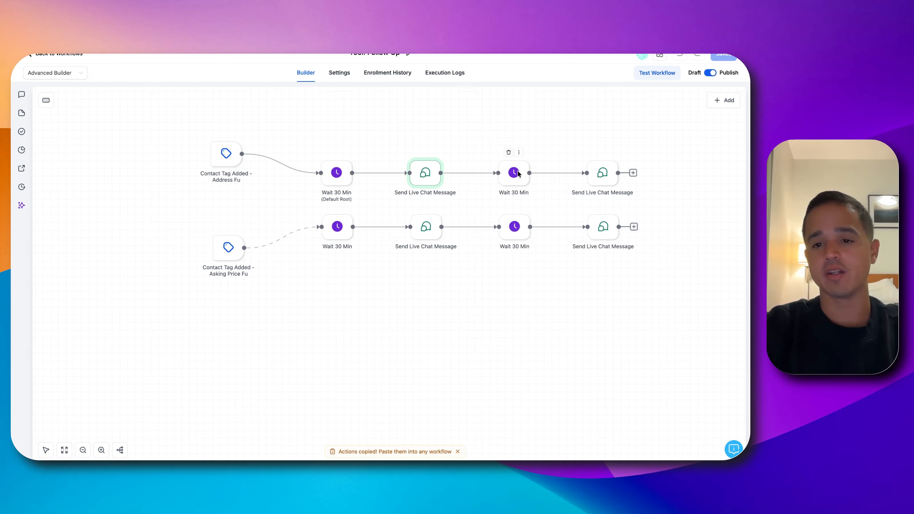
{"action": "left_click", "coordinate": [605, 176]}
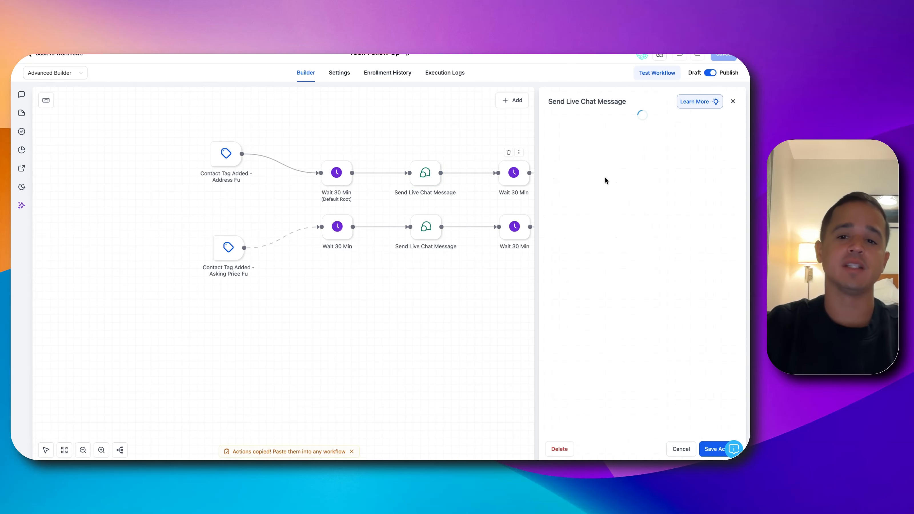
{"action": "left_click", "coordinate": [684, 446]}
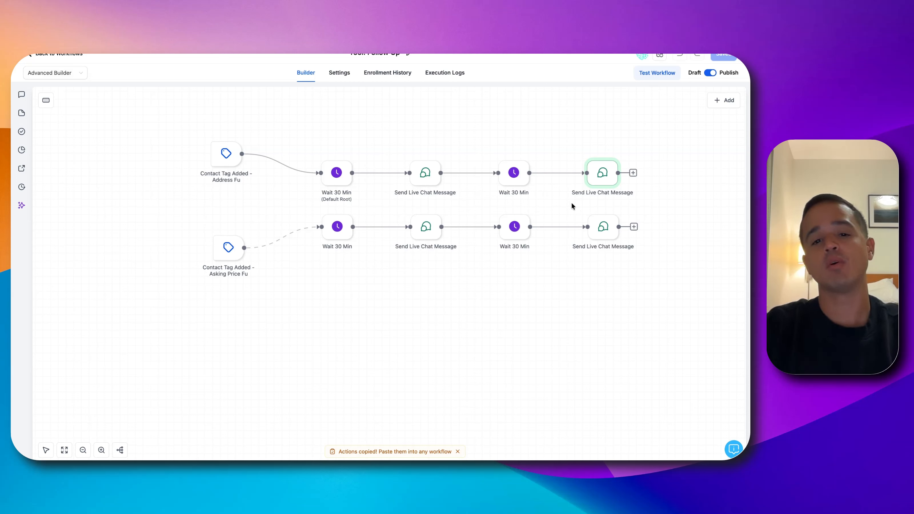
Search for "ope" among the actions insertable before the address branch's first live chat message, and review that message again
{"action": "left_click", "coordinate": [388, 173]}
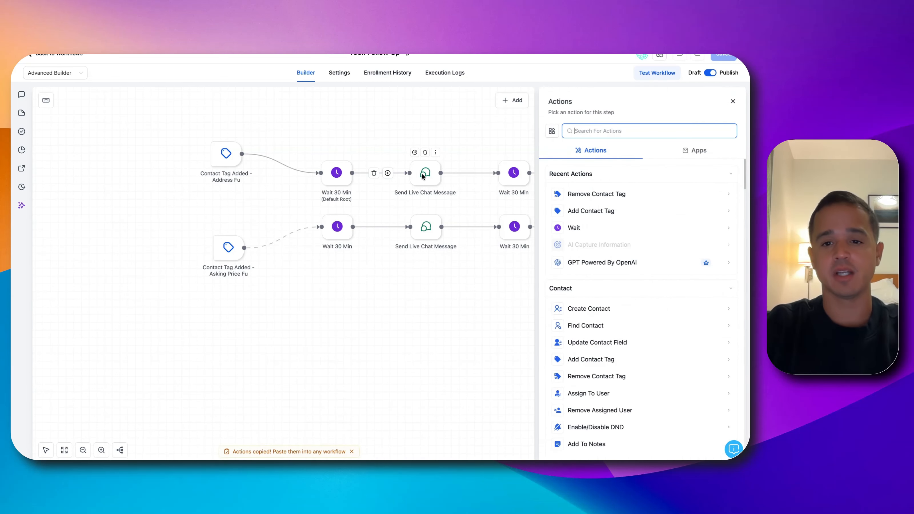
{"action": "type", "text": "ope"}
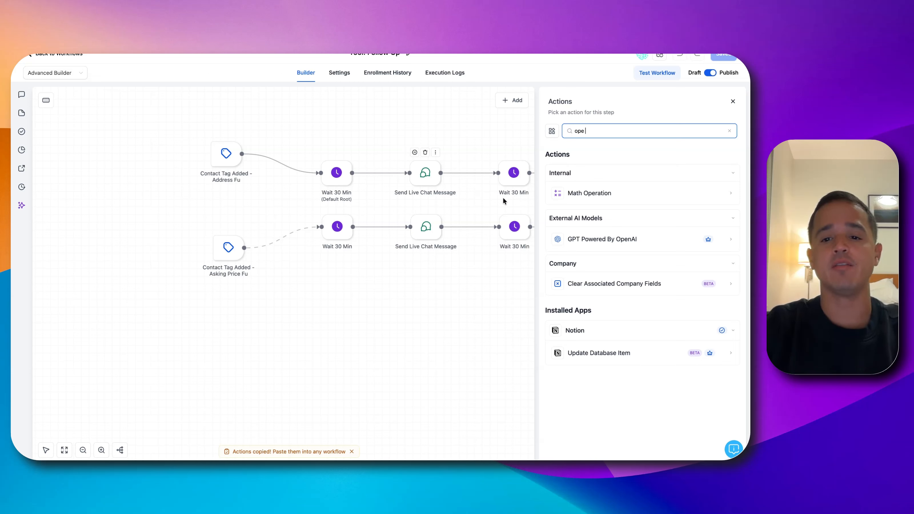
{"action": "left_click", "coordinate": [419, 177]}
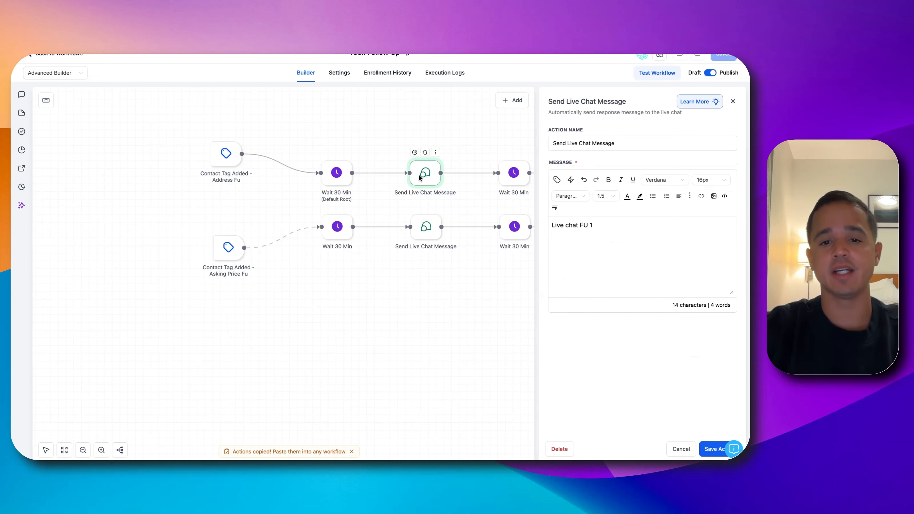
{"action": "triple_click", "coordinate": [586, 229]}
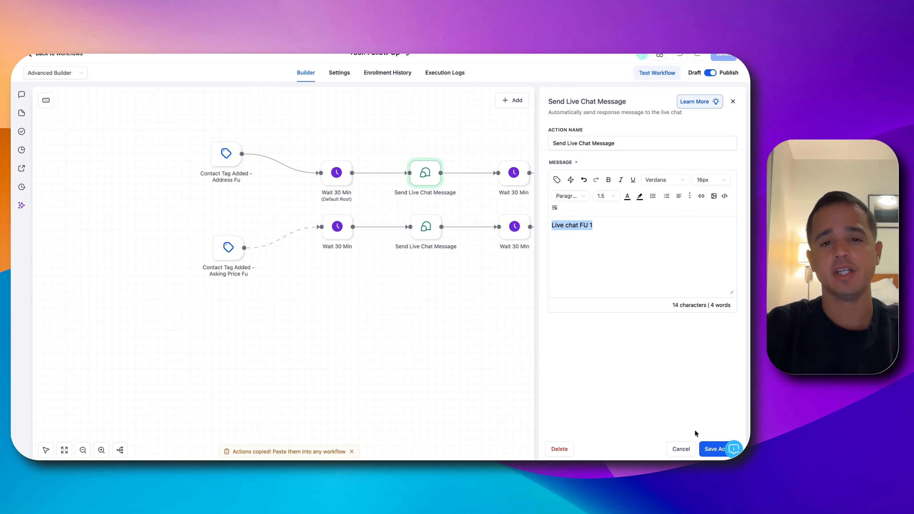
{"action": "left_click", "coordinate": [681, 449]}
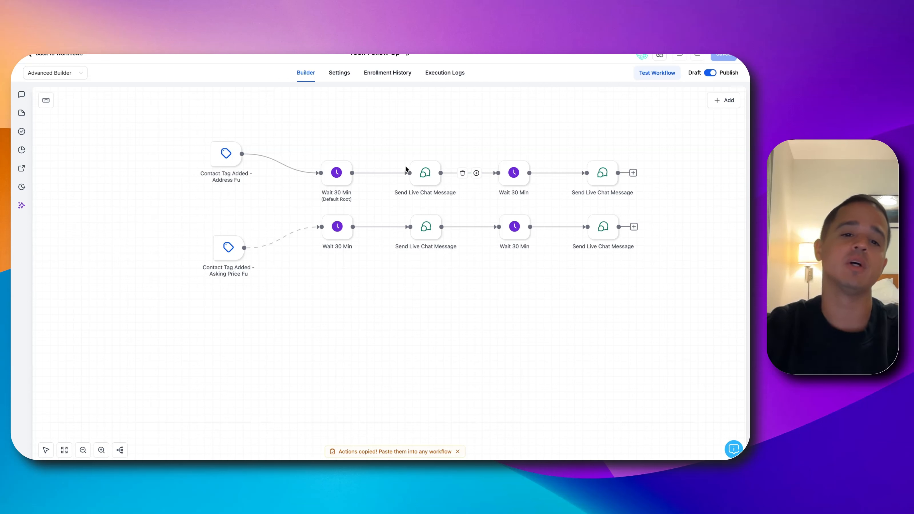
In the Remove From Follow Up workflow, open the trigger for the removed "address fu" tag and save it
{"action": "mouse_move", "coordinate": [224, 254]}
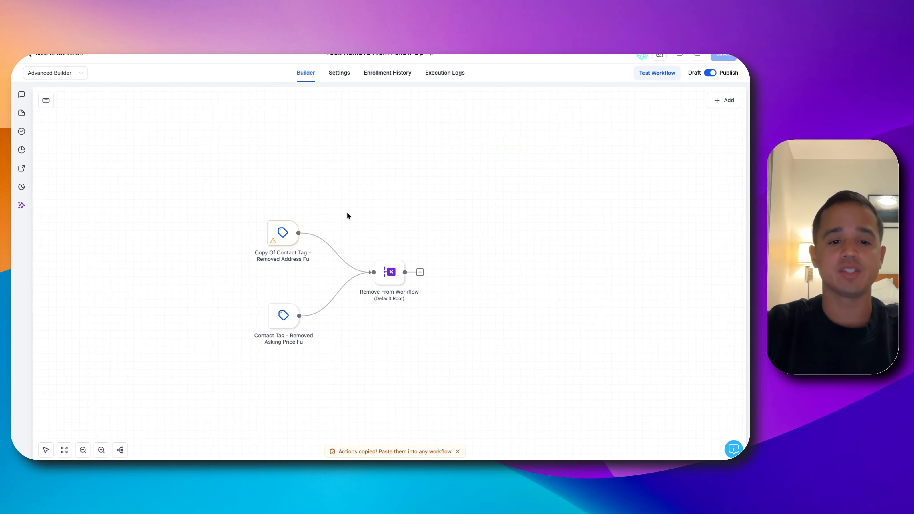
{"action": "left_click", "coordinate": [283, 234]}
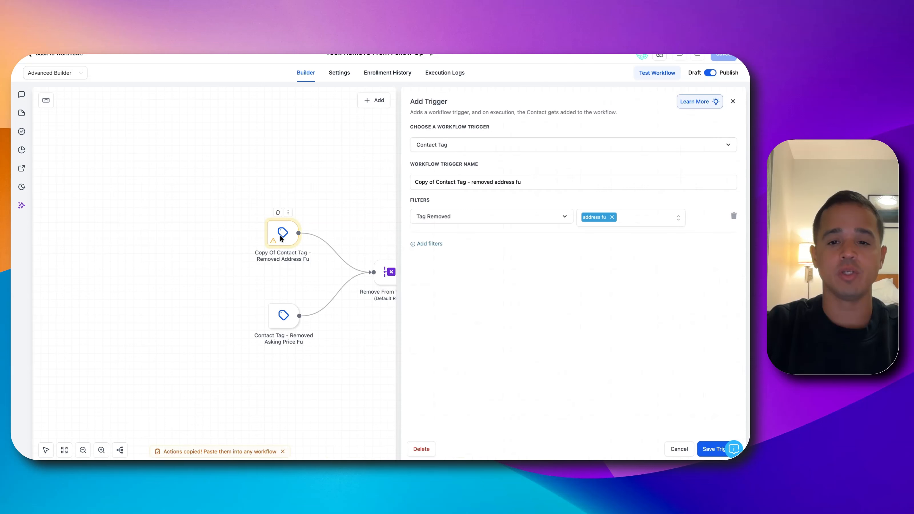
{"action": "left_click", "coordinate": [708, 451]}
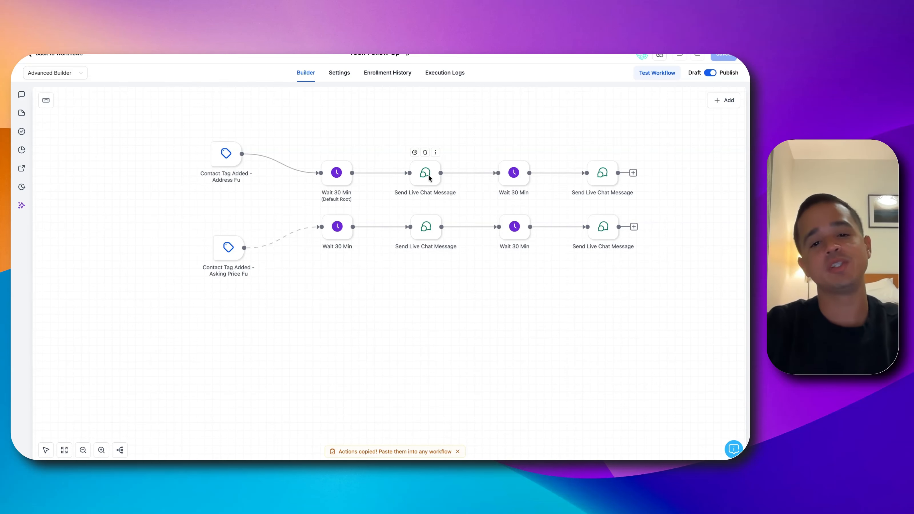
Back in the Follow Up workflow, inspect the second Wait action on the address branch and close it unchanged
{"action": "left_click", "coordinate": [428, 174]}
{"action": "left_click", "coordinate": [514, 174]}
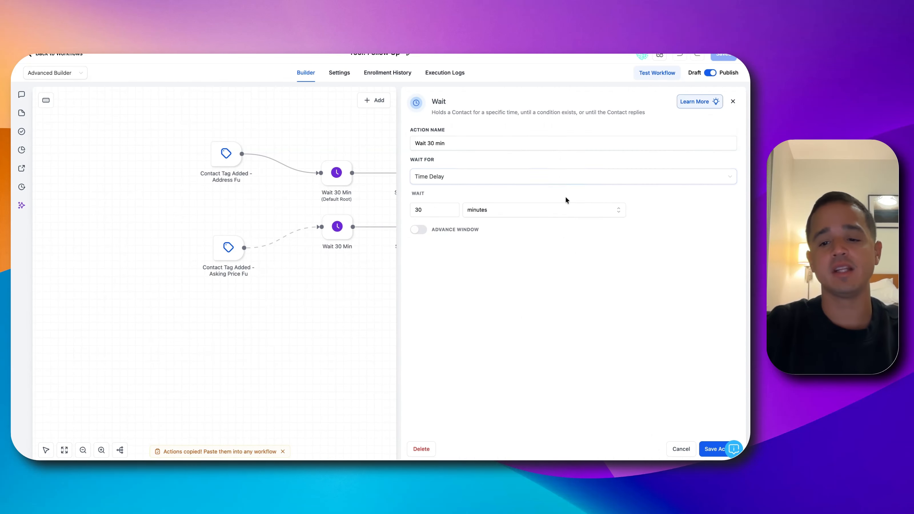
{"action": "left_click", "coordinate": [680, 447]}
{"action": "mouse_move", "coordinate": [542, 194]}
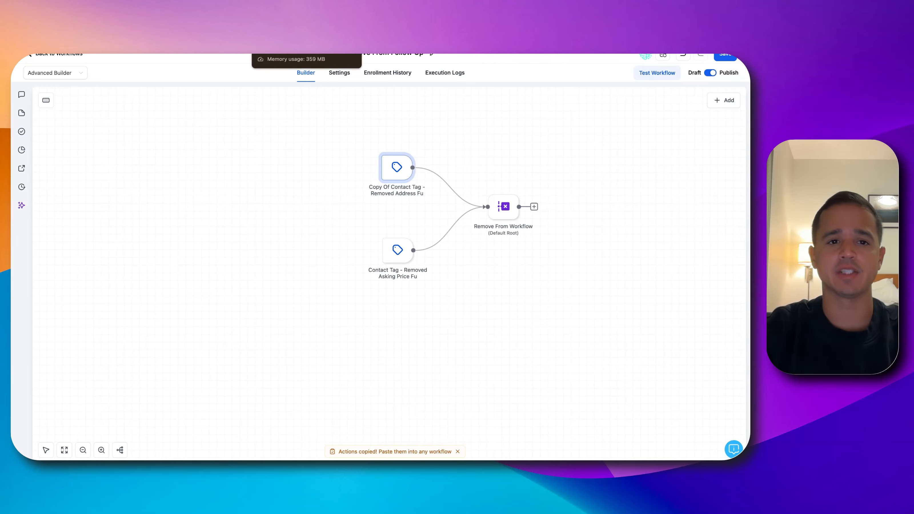
Go to the chat widgets under Sites, view the chat types offered for a new widget, and dismiss the selection
{"action": "left_click", "coordinate": [275, 22]}
{"action": "left_click", "coordinate": [36, 270]}
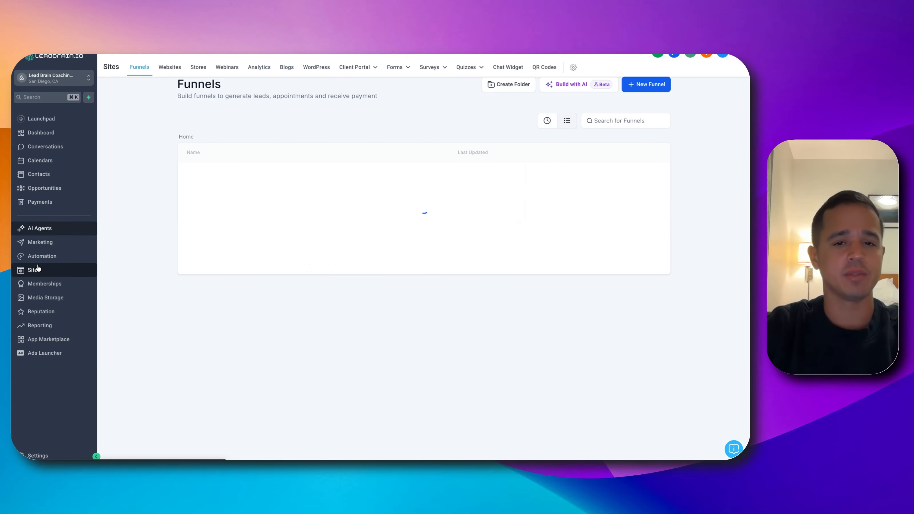
{"action": "left_click", "coordinate": [495, 68]}
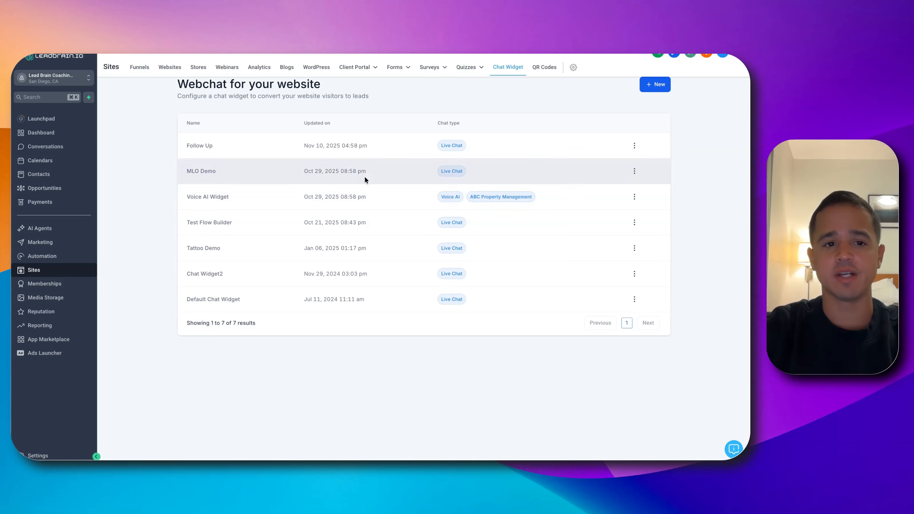
{"action": "left_click", "coordinate": [650, 85]}
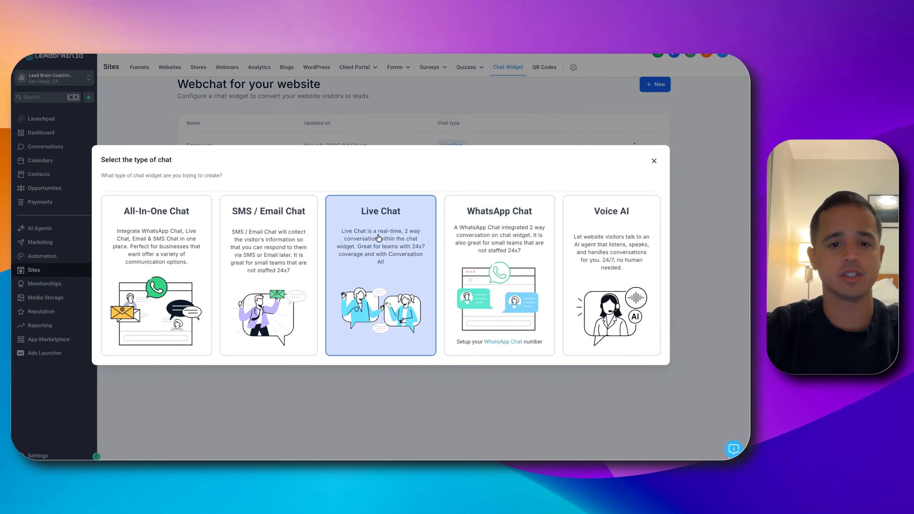
{"action": "left_click", "coordinate": [654, 161]}
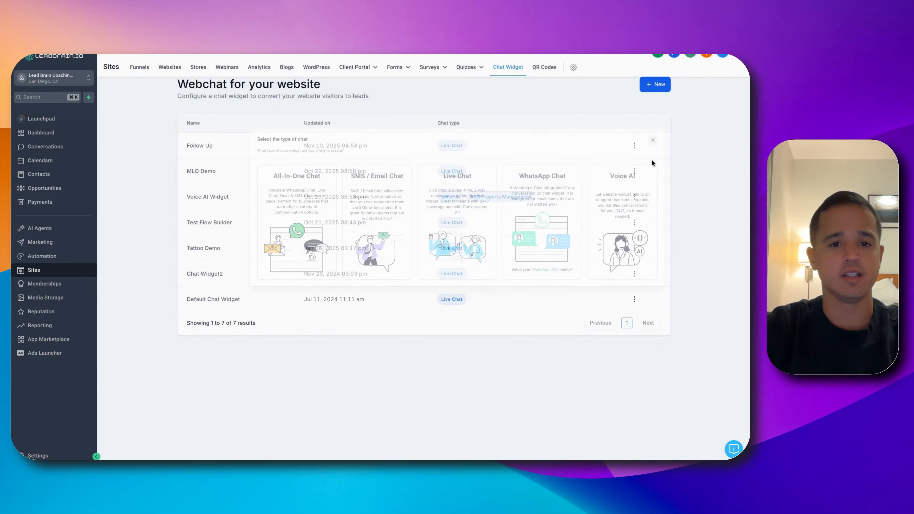
Open the recent funnel "Voice Agent Widget Test" and examine the chat widget assigned in its settings
{"action": "left_click", "coordinate": [137, 68]}
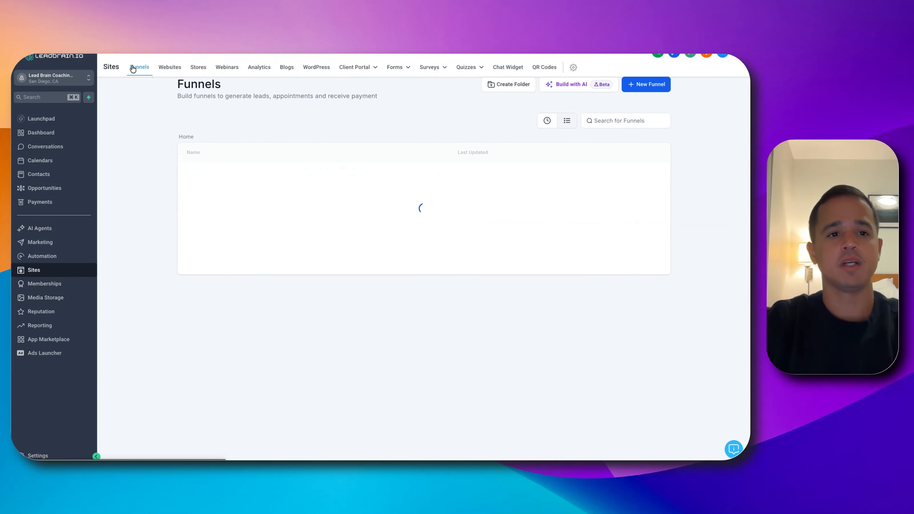
{"action": "left_click", "coordinate": [547, 120]}
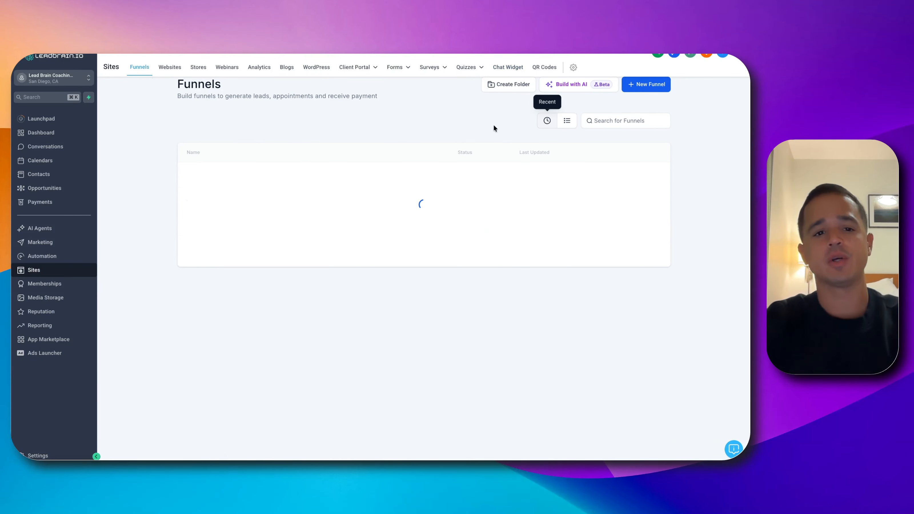
{"action": "left_click", "coordinate": [243, 175]}
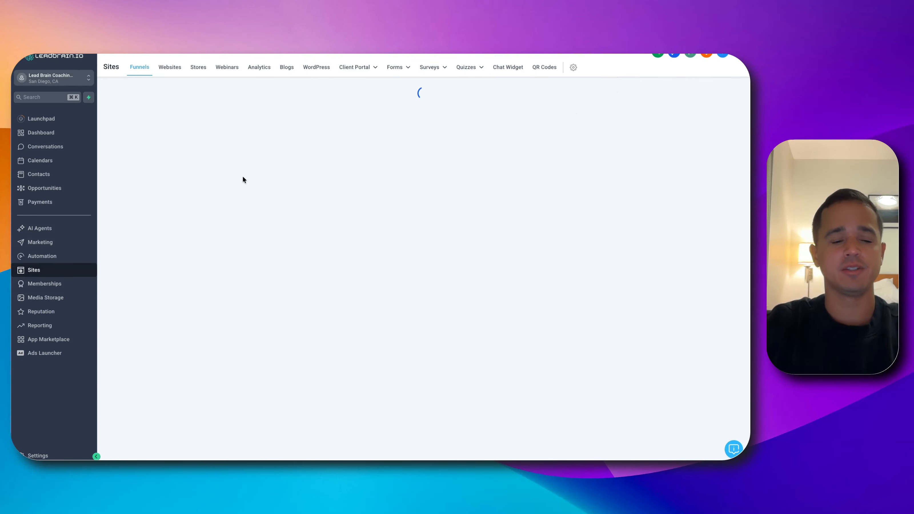
{"action": "left_click", "coordinate": [328, 120]}
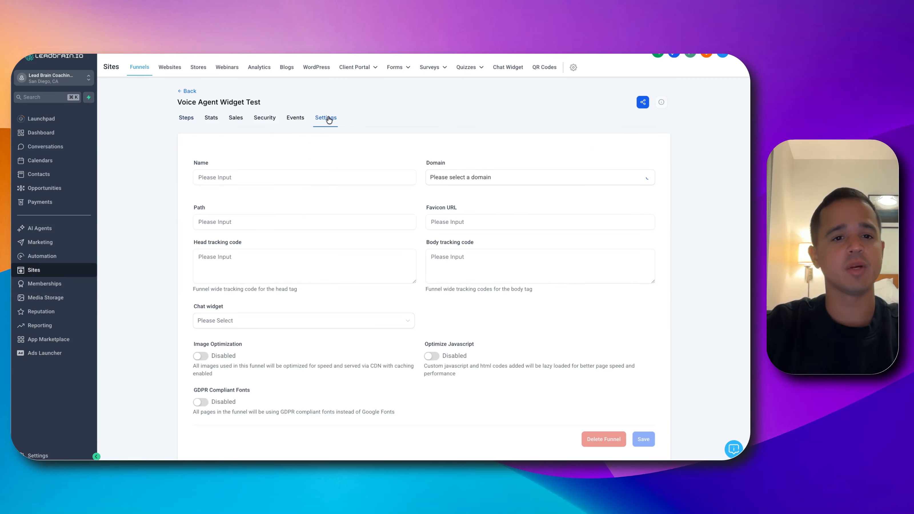
{"action": "scroll", "coordinate": [261, 291], "scroll_direction": "down", "scroll_amount": 1}
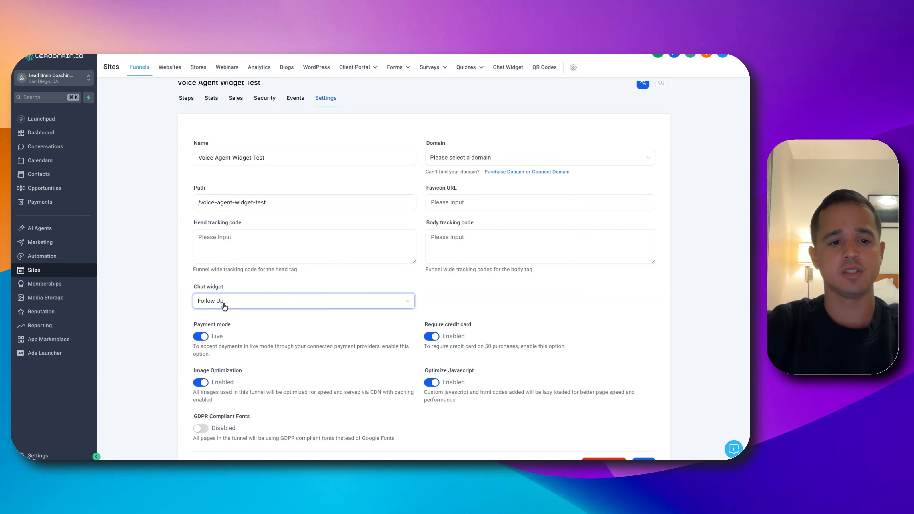
Open the live page of the funnel's Test step and send "hey I want to sell my house" through its chat widget
{"action": "left_click", "coordinate": [186, 98]}
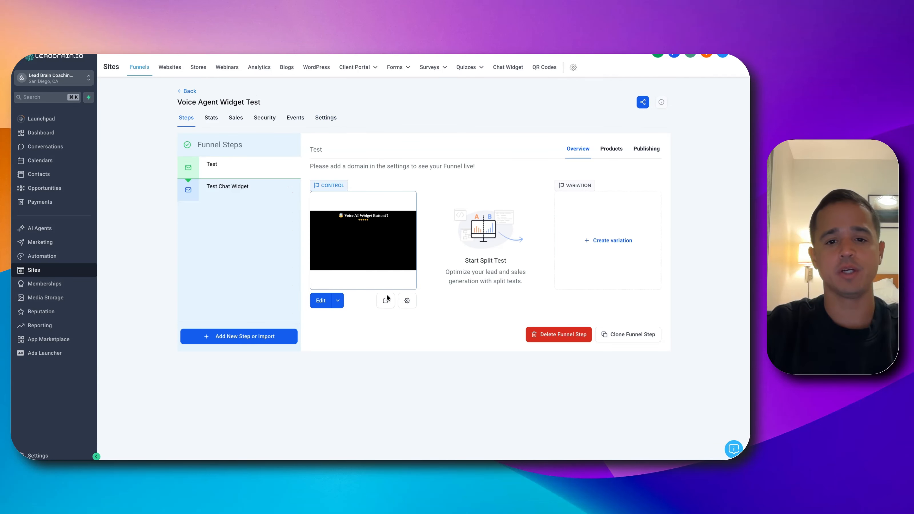
{"action": "left_click", "coordinate": [386, 301]}
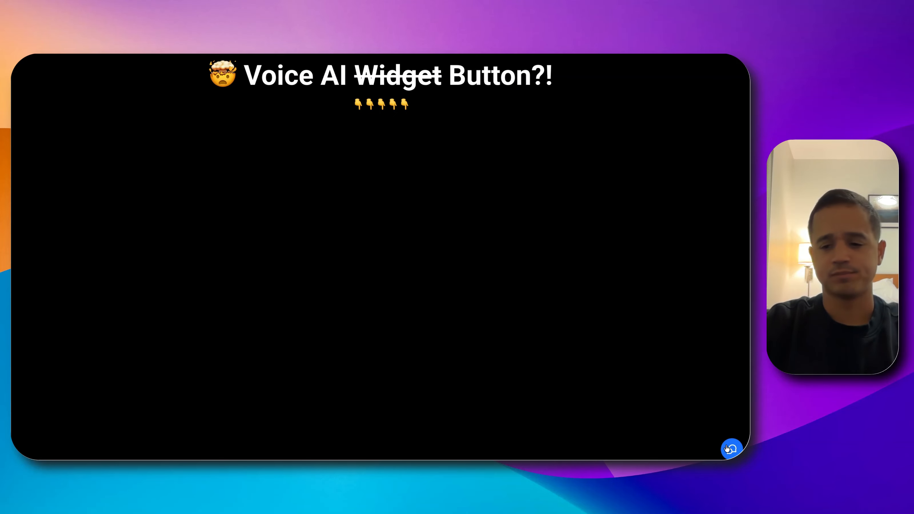
{"action": "left_click", "coordinate": [731, 448]}
{"action": "left_click", "coordinate": [686, 414]}
{"action": "type", "text": "hye"}
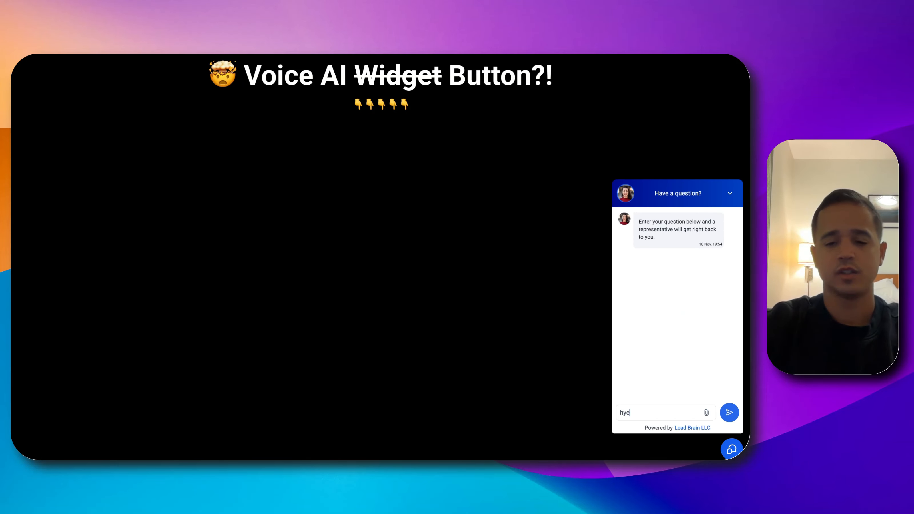
{"action": "key", "text": "BackSpace"}
{"action": "key", "text": "BackSpace"}
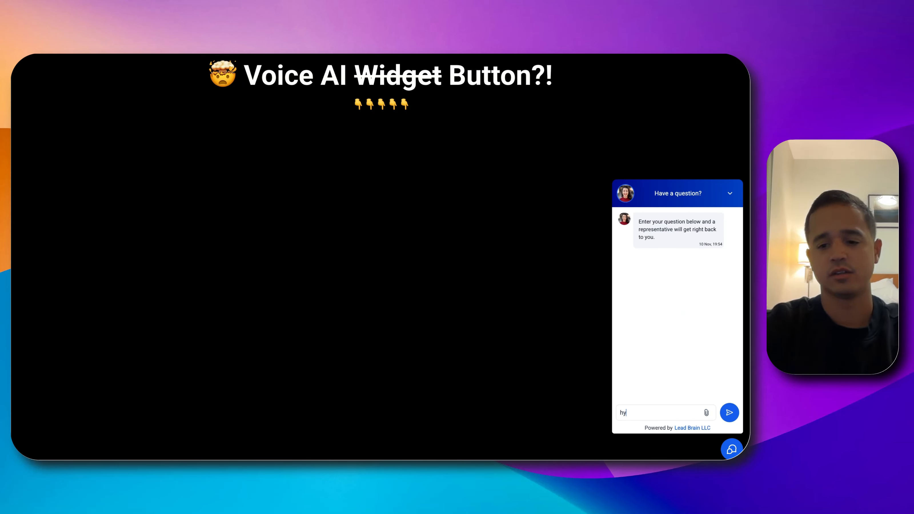
{"action": "type", "text": "ey I want to sell my "}
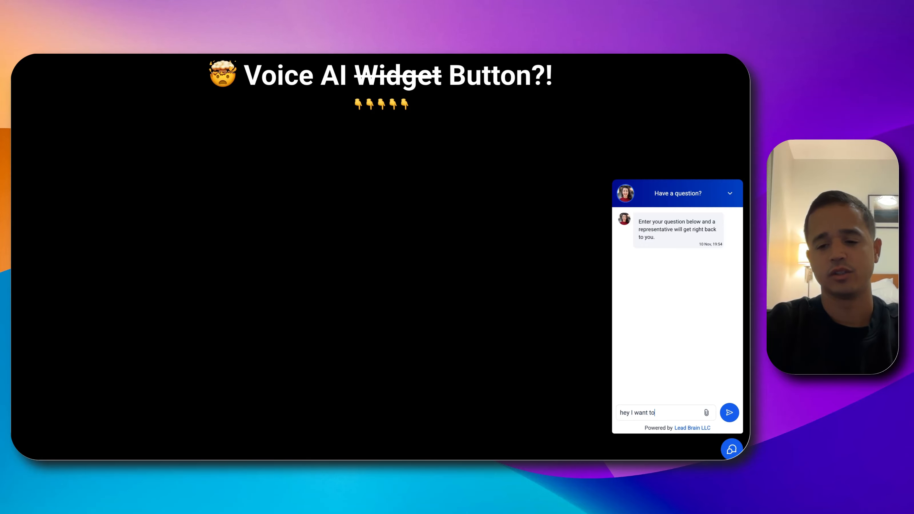
{"action": "type", "text": "house"}
{"action": "key", "text": "Return"}
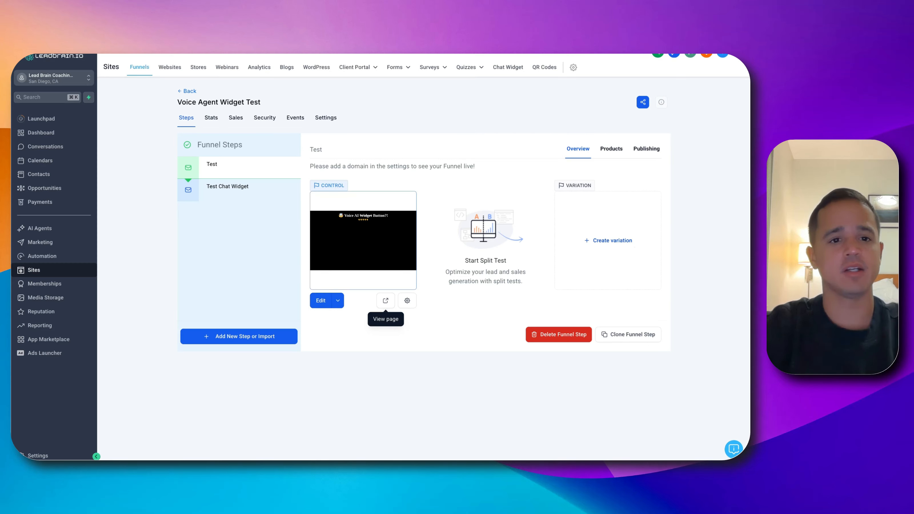
In the Conversation AI agents list, make Flow Based Followup Example the primary bot
{"action": "left_click", "coordinate": [40, 229]}
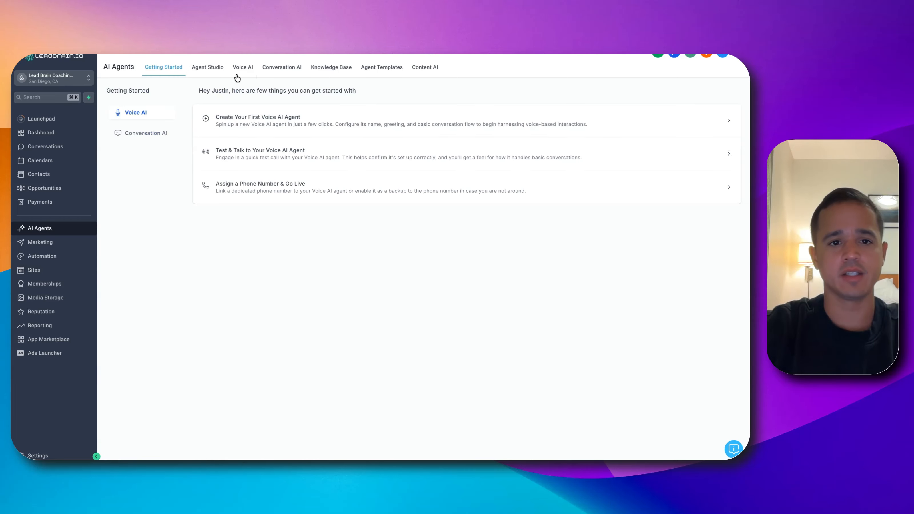
{"action": "left_click", "coordinate": [278, 68]}
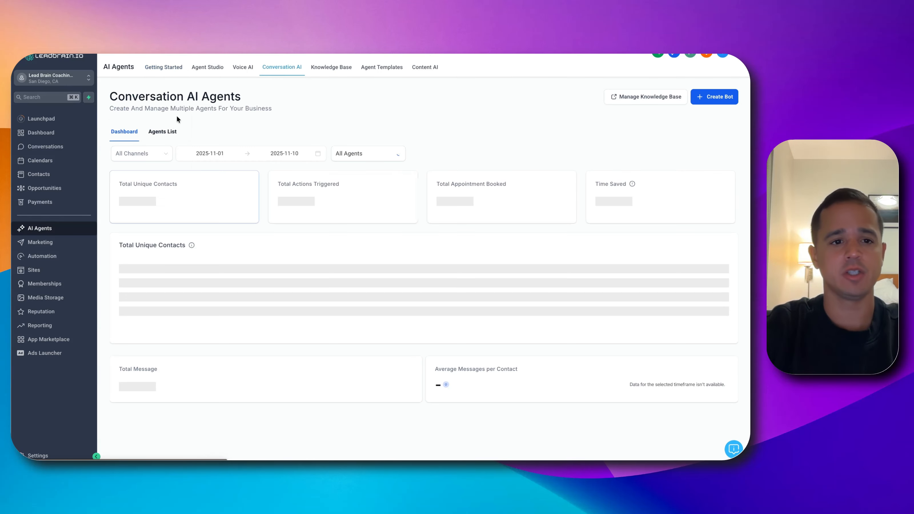
{"action": "left_click", "coordinate": [165, 132]}
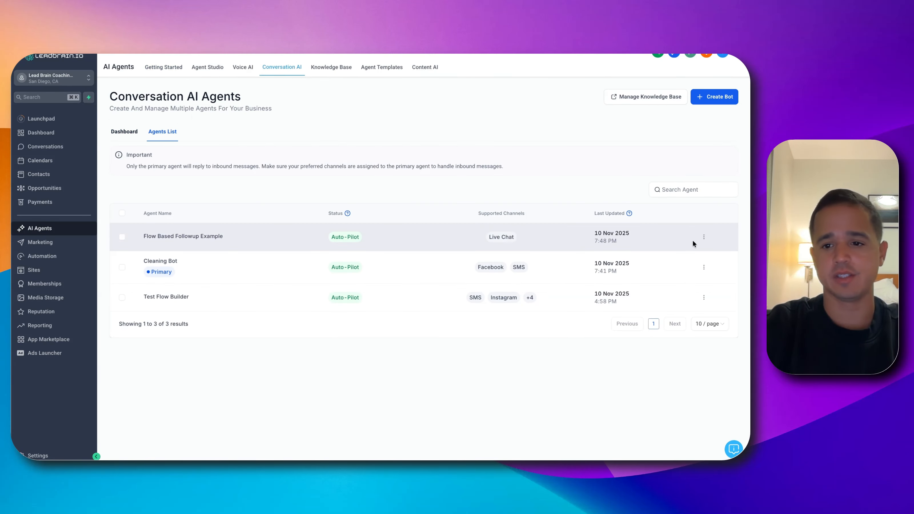
{"action": "left_click", "coordinate": [704, 237]}
{"action": "left_click", "coordinate": [702, 184]}
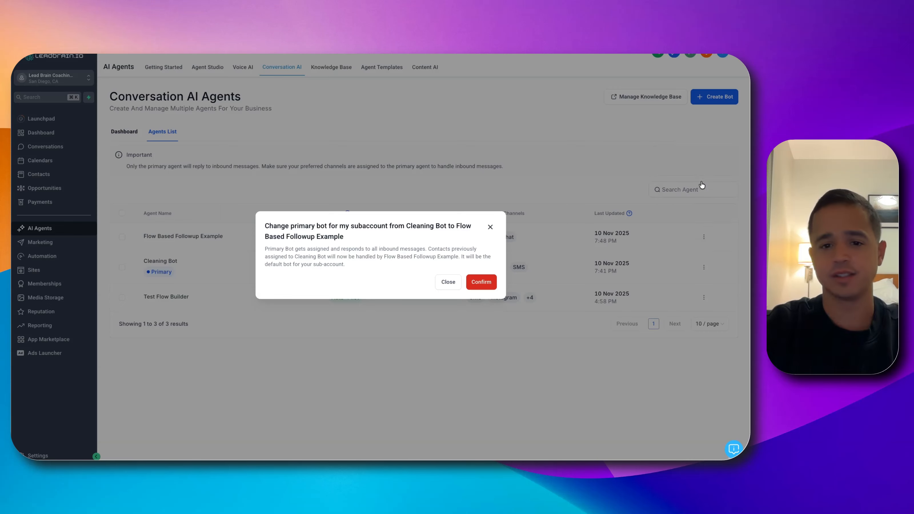
{"action": "left_click", "coordinate": [482, 282]}
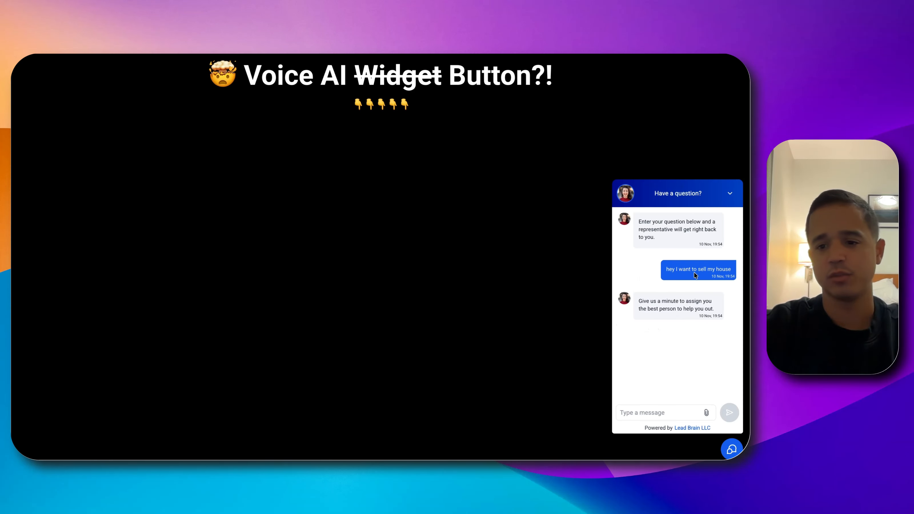
Back on the funnel page, copy the sent message "hey I want to sell my house" and send it again in the live chat
{"action": "triple_click", "coordinate": [698, 270]}
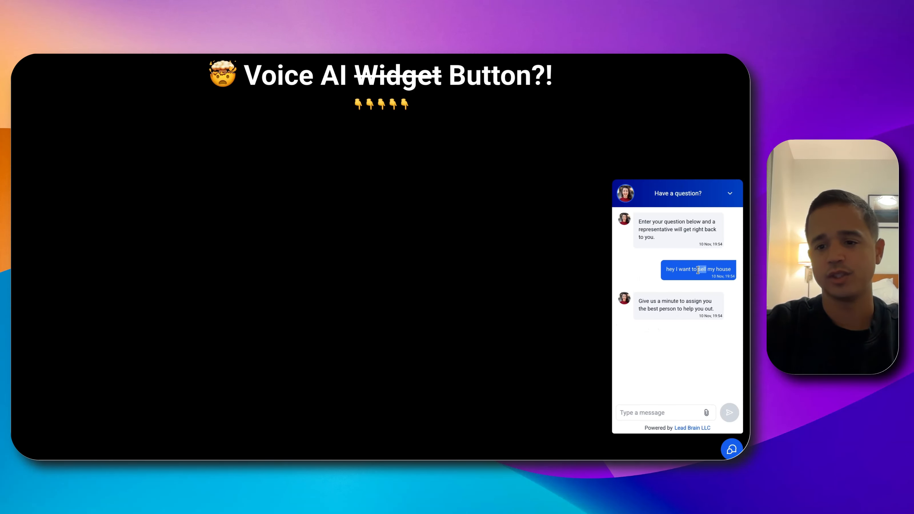
{"action": "key", "text": "ctrl+c"}
{"action": "left_click", "coordinate": [676, 415]}
{"action": "key", "text": "ctrl+v"}
{"action": "key", "text": "Return"}
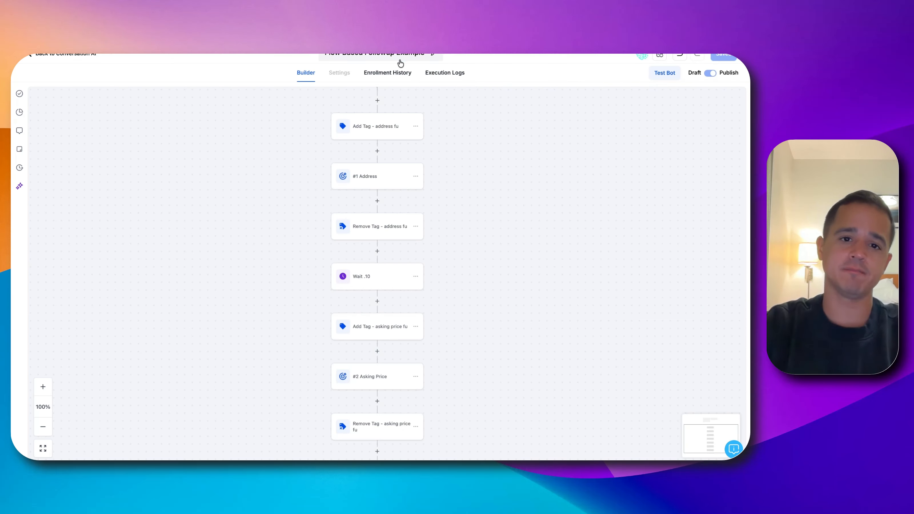
Check the test contact's enrollment in the Flow Based Followup Example bot and in the Follow Up workflow
{"action": "left_click", "coordinate": [394, 73]}
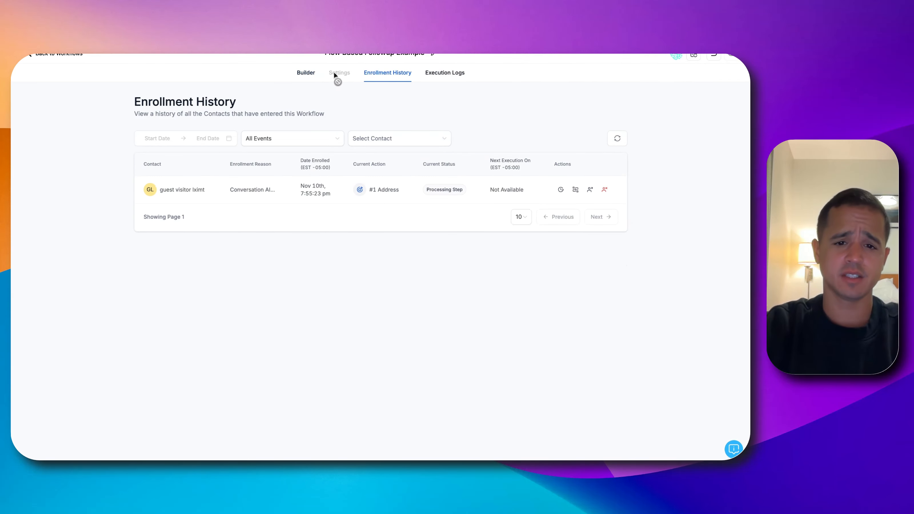
{"action": "left_click", "coordinate": [306, 72]}
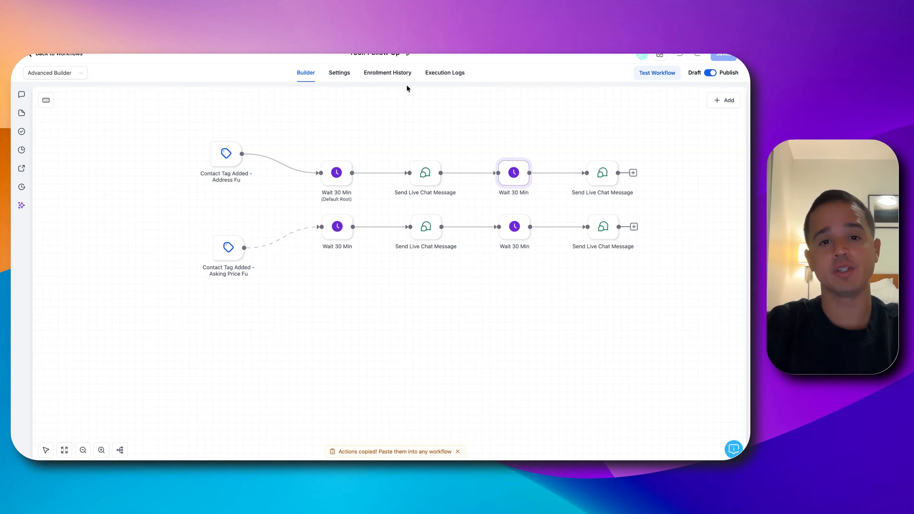
{"action": "left_click", "coordinate": [388, 72]}
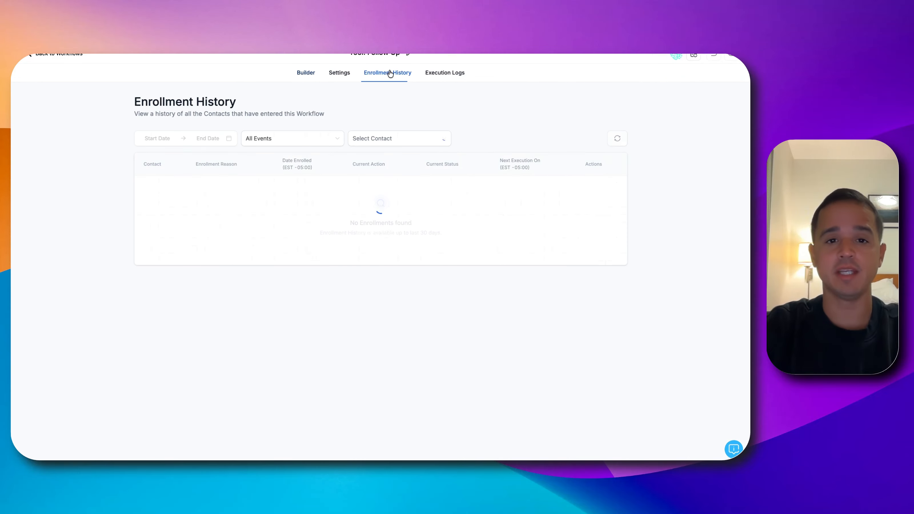
{"action": "left_click", "coordinate": [306, 73]}
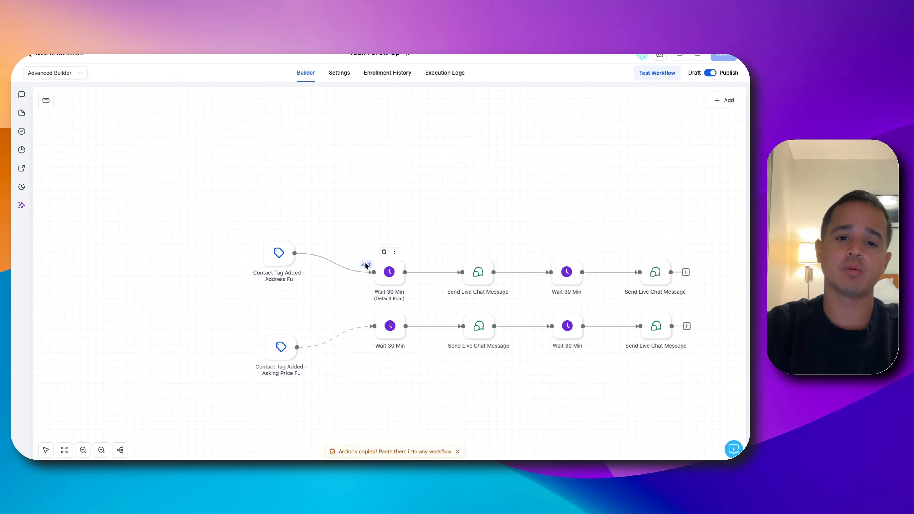
In the Follow Up workflow, move the guest contact waiting in the address branch's first Wait 30 min action to the next step
{"action": "left_click", "coordinate": [366, 264]}
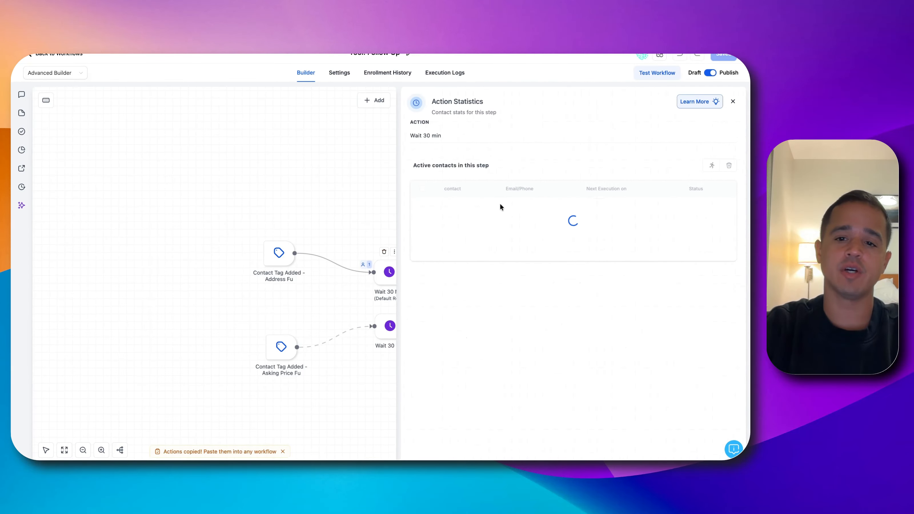
{"action": "left_click", "coordinate": [423, 207]}
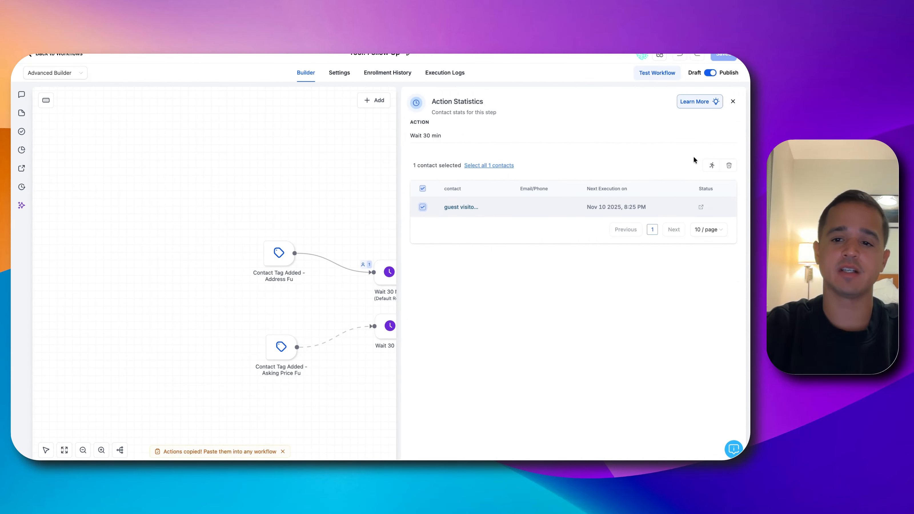
{"action": "left_click", "coordinate": [710, 165]}
{"action": "left_click", "coordinate": [460, 282]}
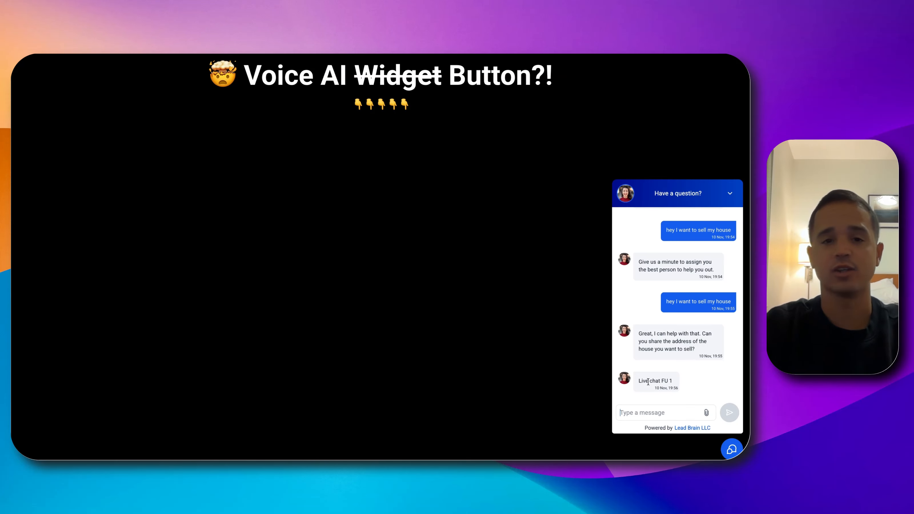
In the live chat, answer the bot's question by sending the property's street address
{"action": "type", "text": "12"}
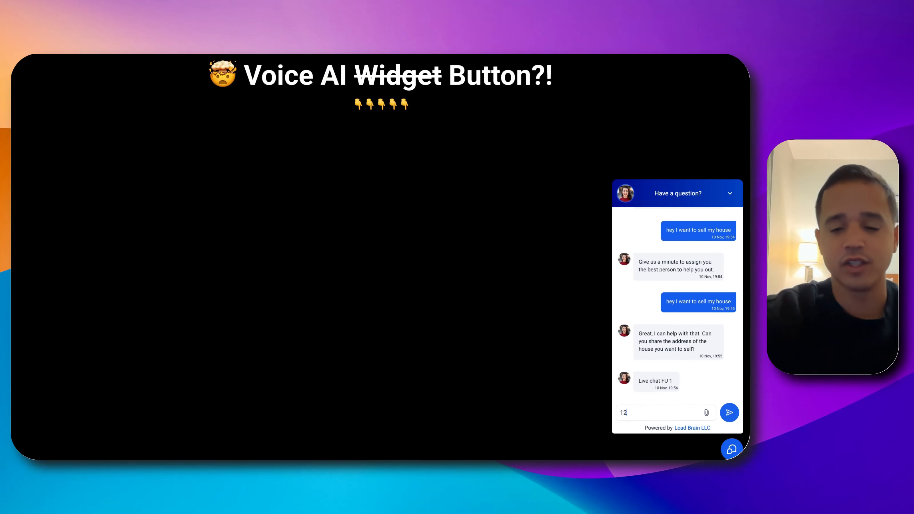
{"action": "type", "text": "3 Main "}
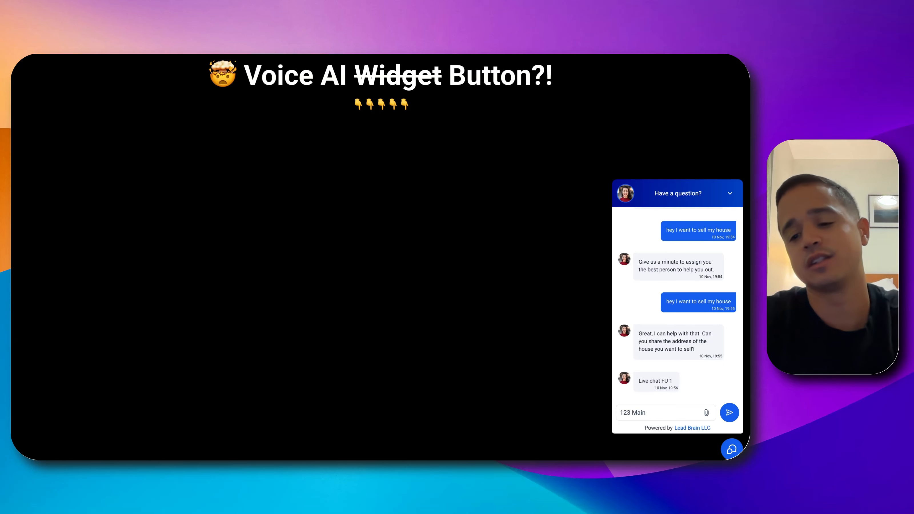
{"action": "type", "text": "St"}
{"action": "key", "text": "Return"}
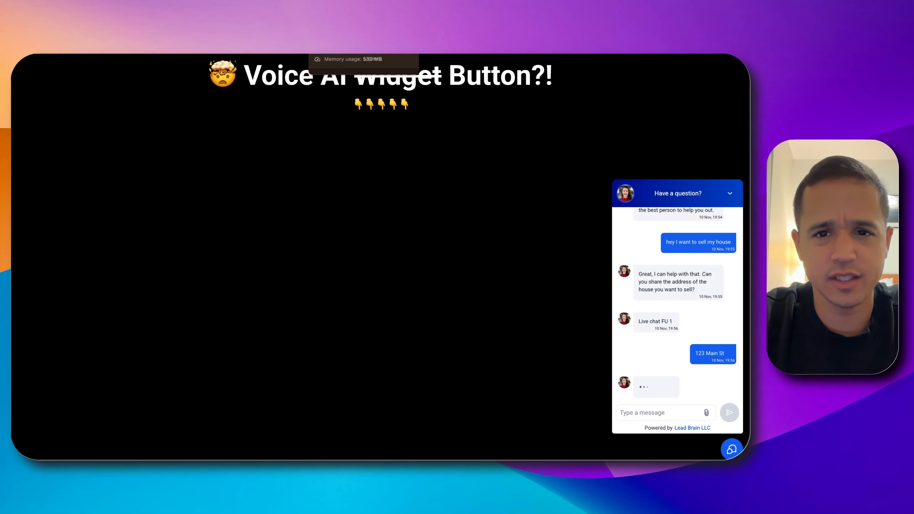
Refresh the bot's enrollment history to check the contact's progress, review its flow, and inspect the Follow Up workflow's enrollments
{"action": "left_click", "coordinate": [472, 18]}
{"action": "left_click", "coordinate": [394, 72]}
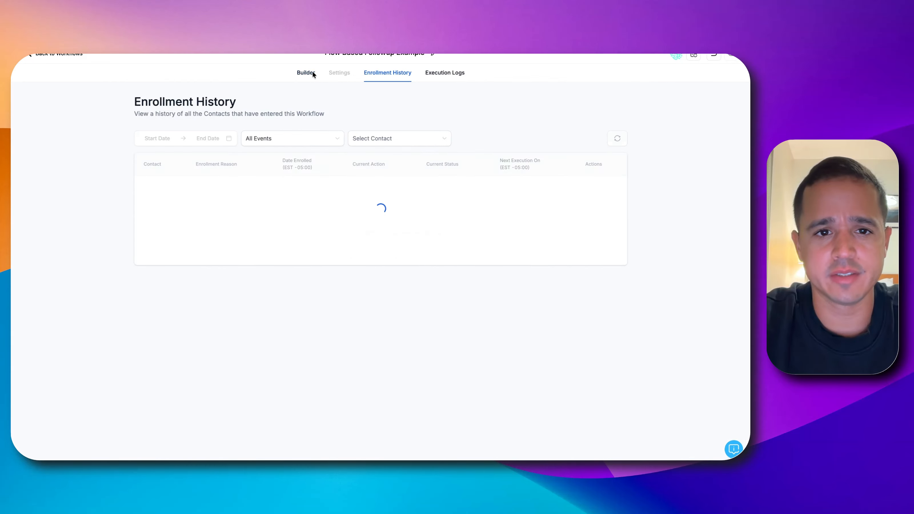
{"action": "left_click", "coordinate": [310, 73]}
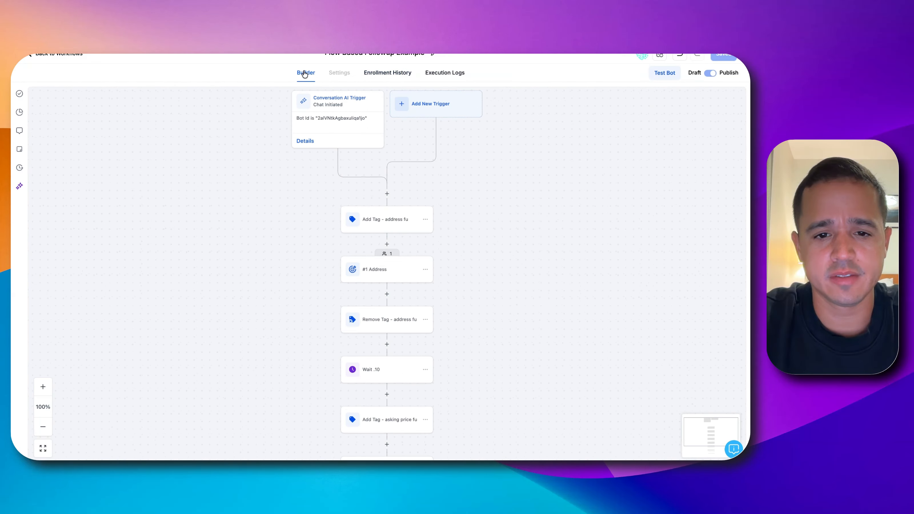
{"action": "left_click", "coordinate": [380, 73]}
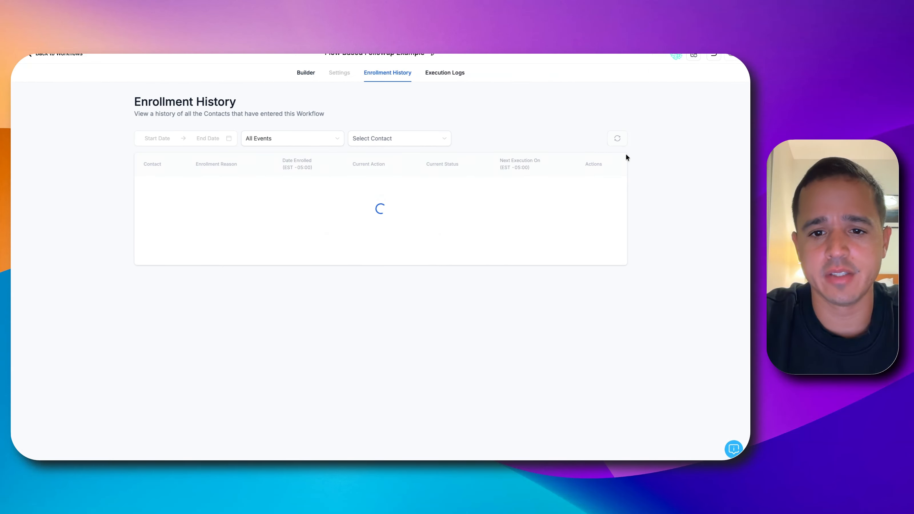
{"action": "left_click", "coordinate": [616, 141]}
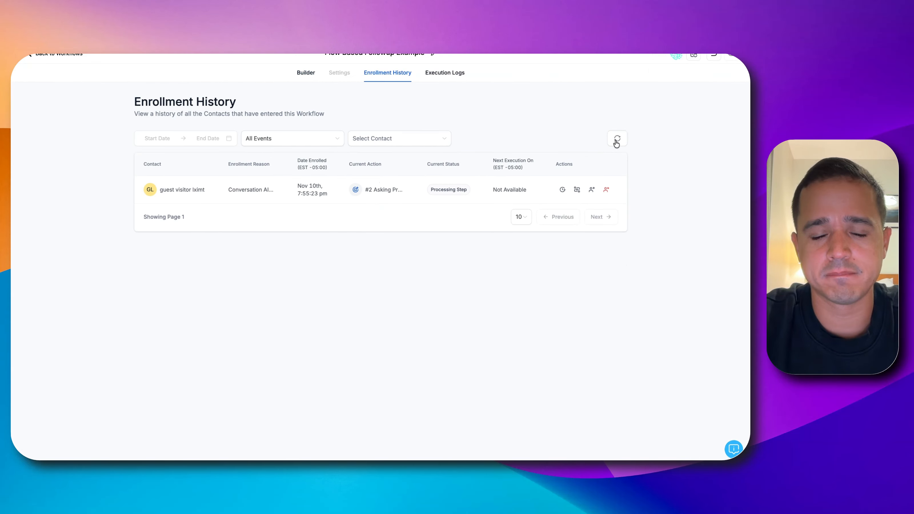
{"action": "left_click", "coordinate": [306, 73]}
{"action": "scroll", "coordinate": [370, 283], "scroll_direction": "down", "scroll_amount": 5}
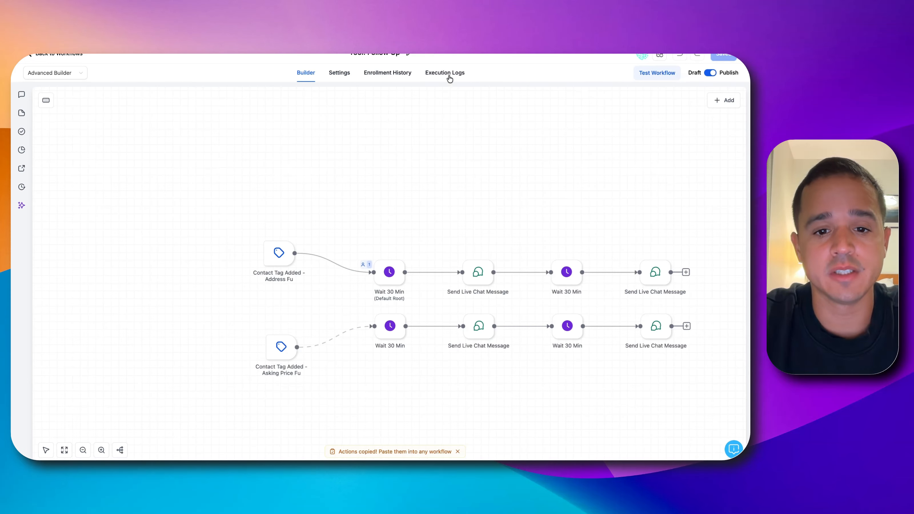
{"action": "left_click", "coordinate": [383, 80]}
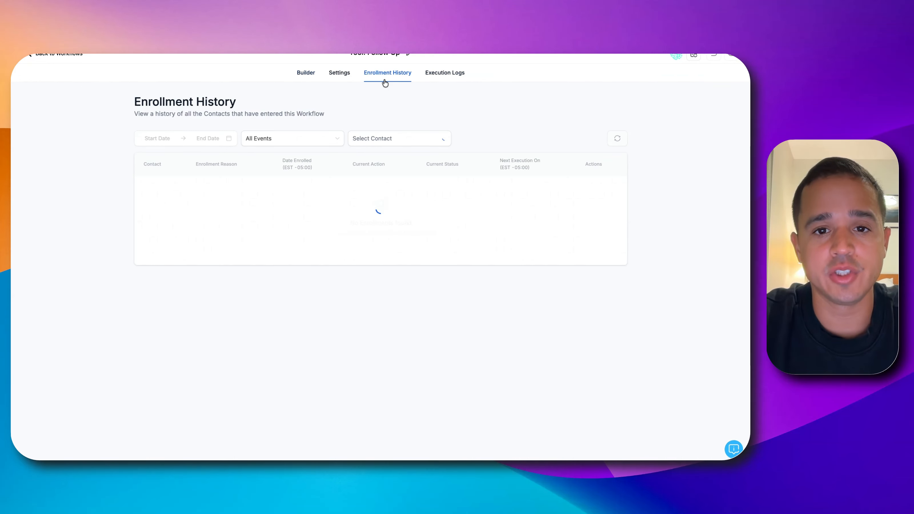
{"action": "left_click", "coordinate": [304, 73]}
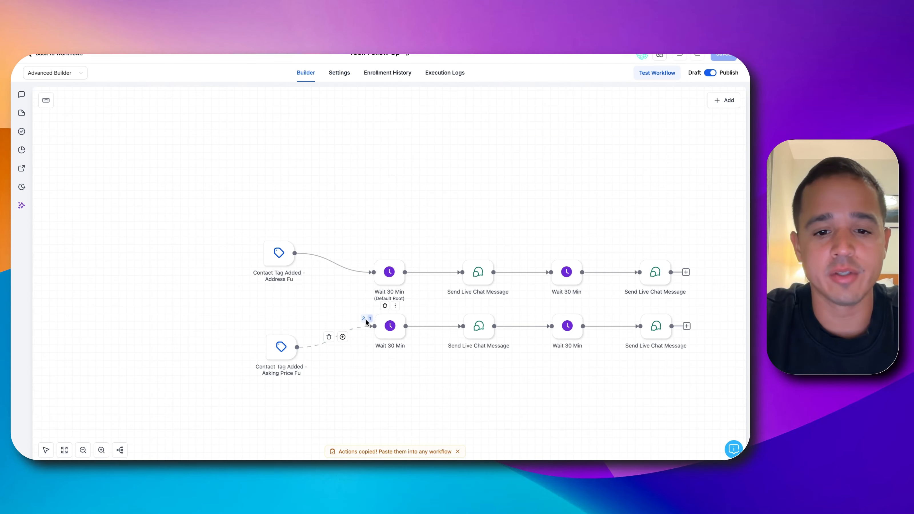
Move the guest contact waiting in the asking price branch's first Wait 30 min action to the next step
{"action": "left_click", "coordinate": [365, 319]}
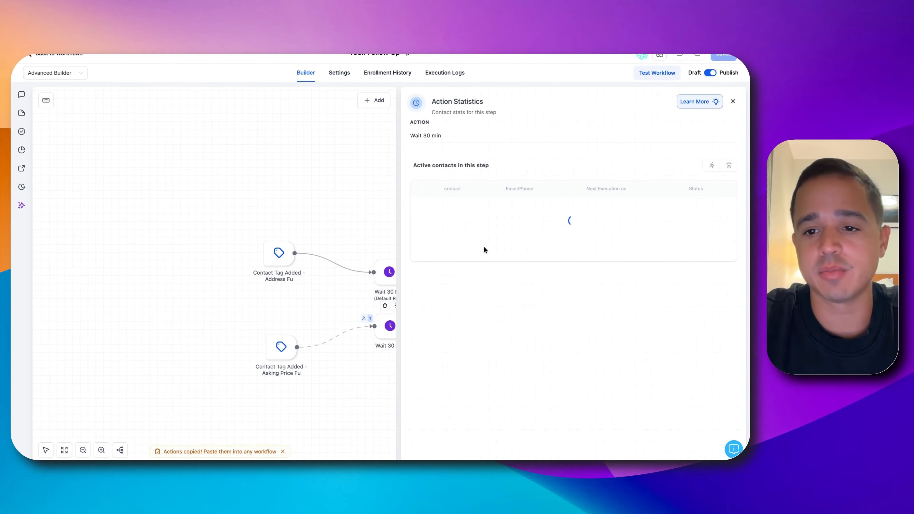
{"action": "left_click", "coordinate": [424, 206]}
{"action": "left_click", "coordinate": [706, 166]}
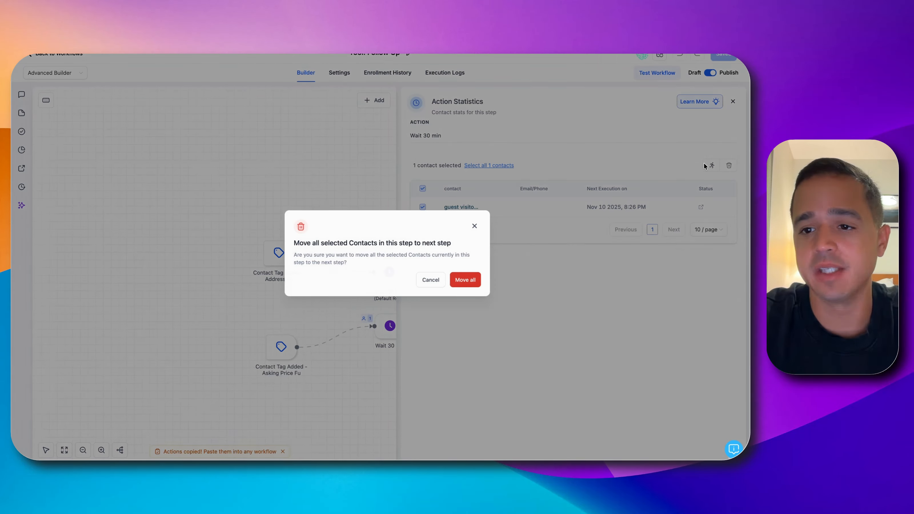
{"action": "left_click", "coordinate": [465, 280]}
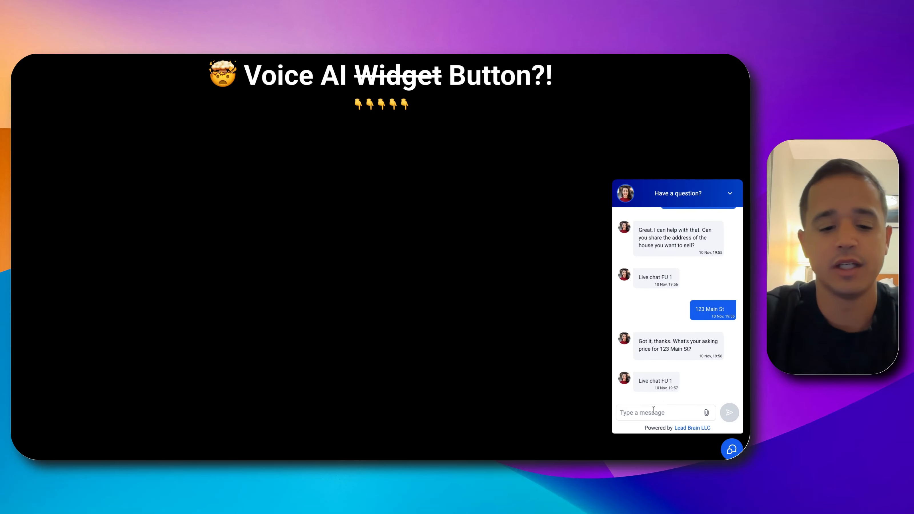
In the live chat, send "30k" as the asking price
{"action": "type", "text": "30k"}
{"action": "key", "text": "Return"}
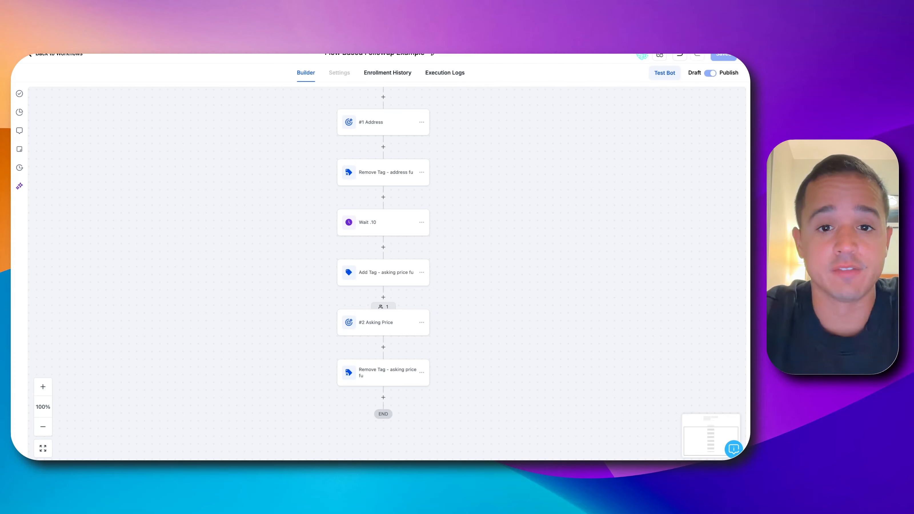
Check the contact's final enrollment status in the bot and the Follow Up workflow, and return to the workflow's builder
{"action": "left_click", "coordinate": [402, 74]}
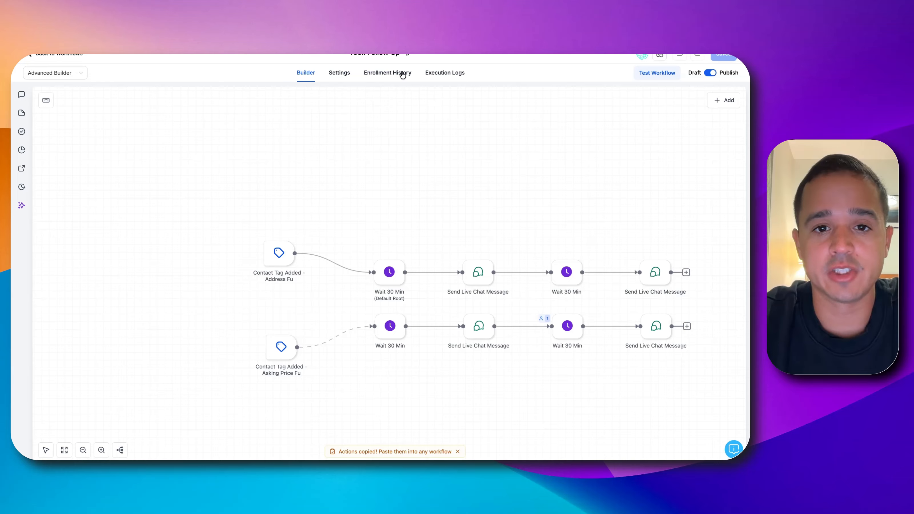
{"action": "left_click", "coordinate": [403, 75]}
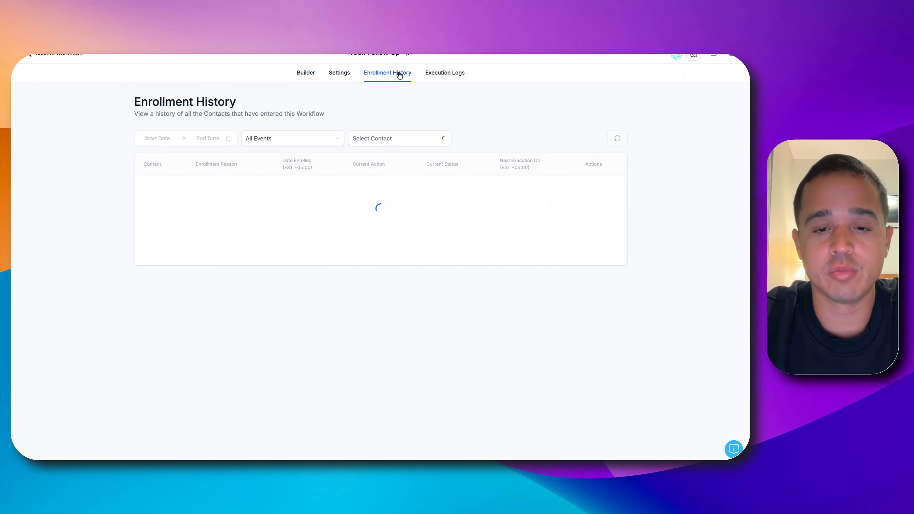
{"action": "left_click", "coordinate": [309, 72]}
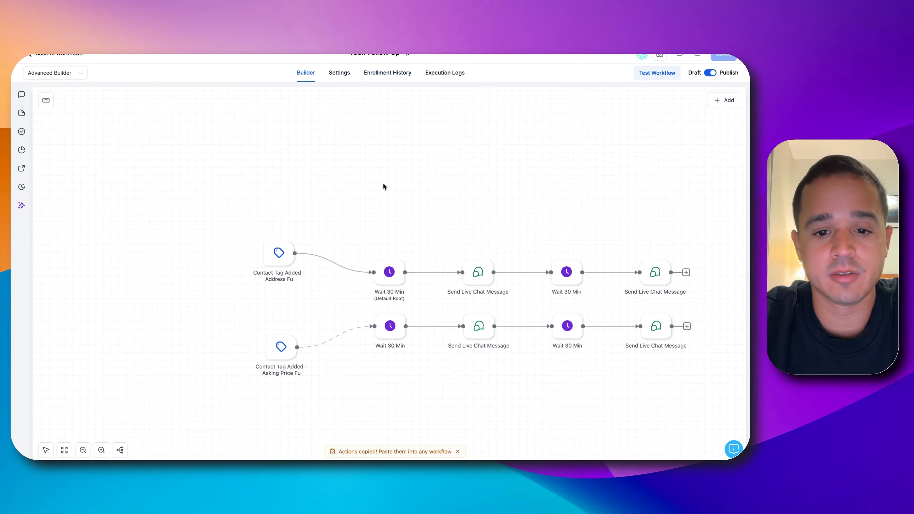